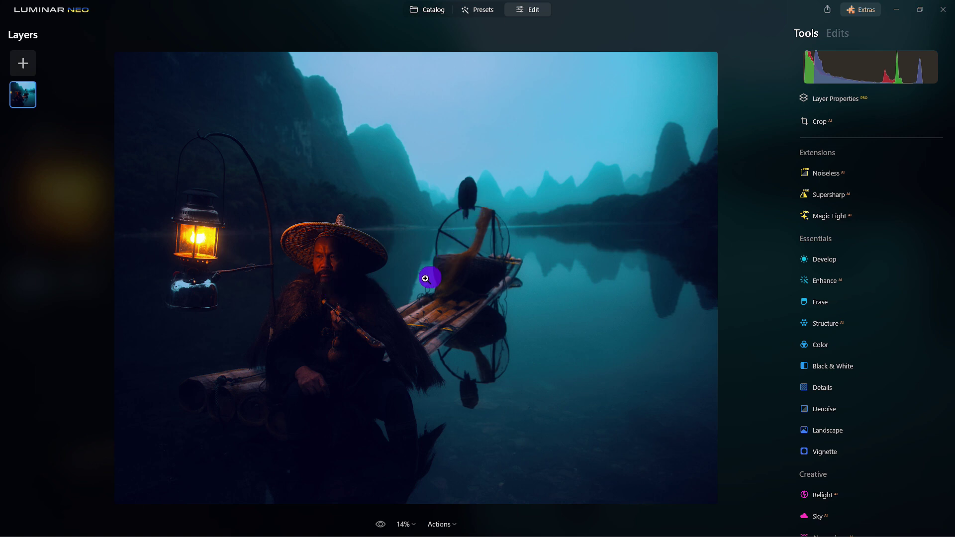
# Step: Give the lantern a Magic Light starburst at Intensity 71 and Size 45, checking it at 100%
pyautogui.click(852, 219)
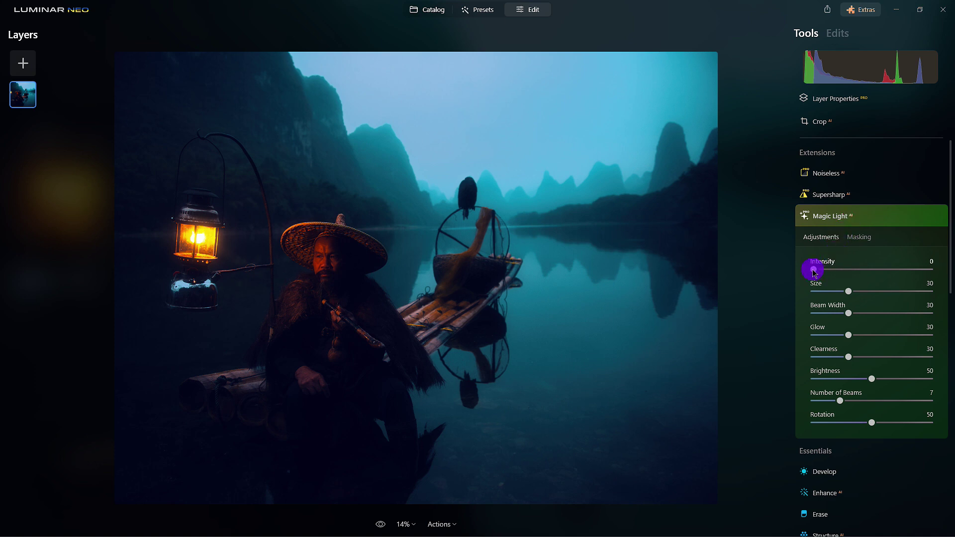
pyautogui.moveTo(814, 272); pyautogui.dragTo(895, 274)
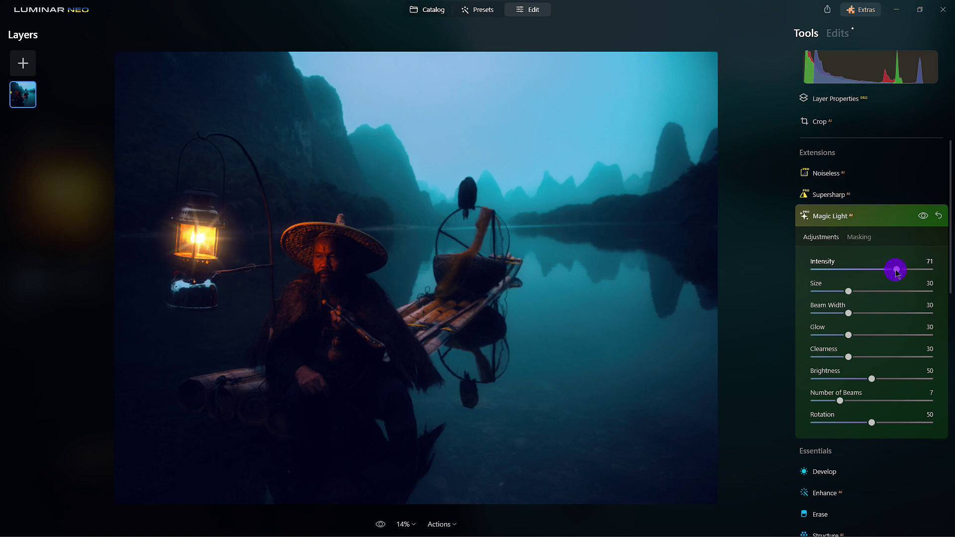
pyautogui.moveTo(848, 291); pyautogui.dragTo(869, 293)
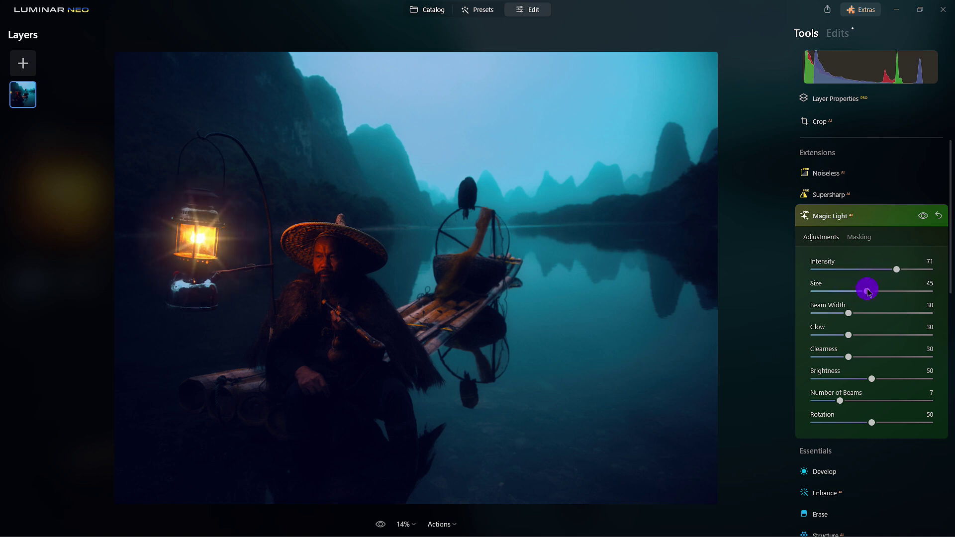
pyautogui.click(209, 240)
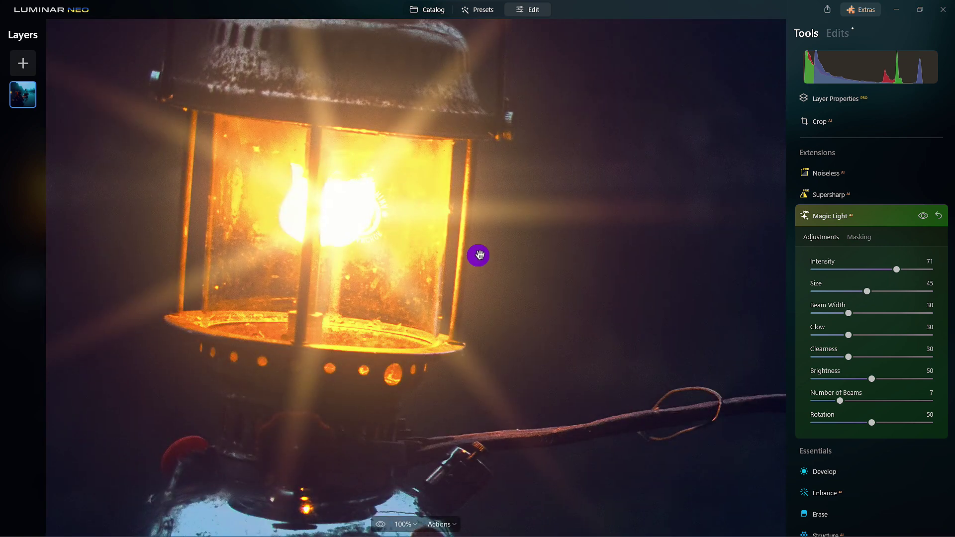
pyautogui.click(480, 256)
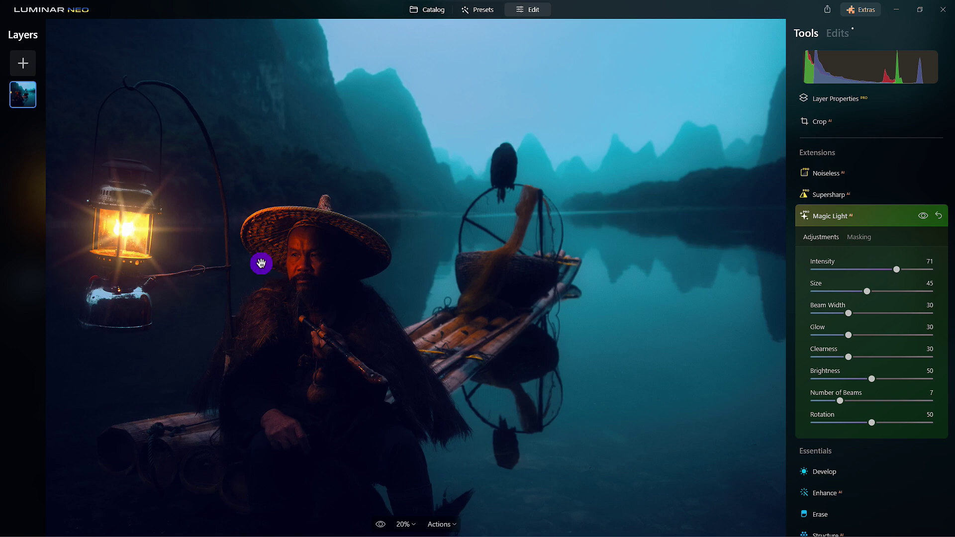
# Step: Widen the starburst's Beam Width, raise Glow to 41, soften Clearness and reduce to six beams
pyautogui.click(256, 262)
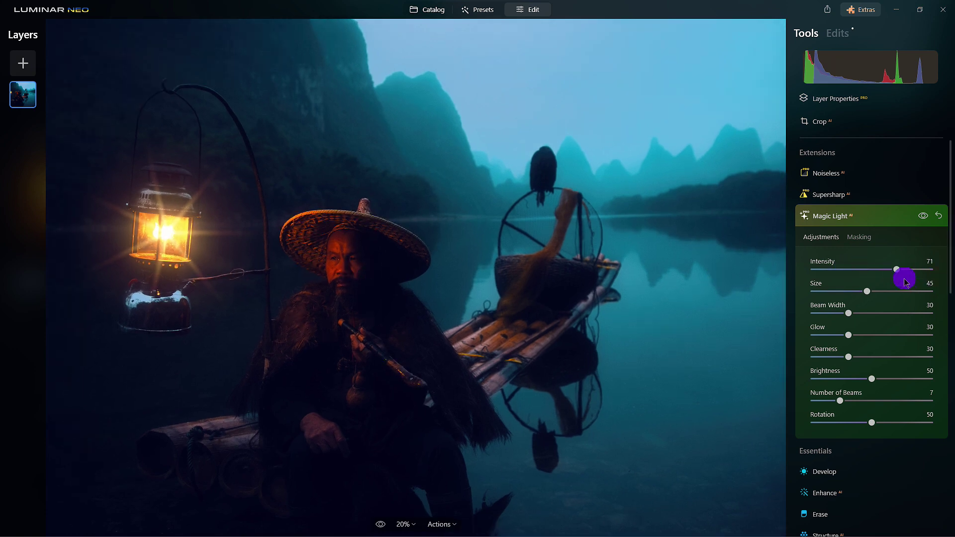
pyautogui.moveTo(899, 274); pyautogui.dragTo(903, 275)
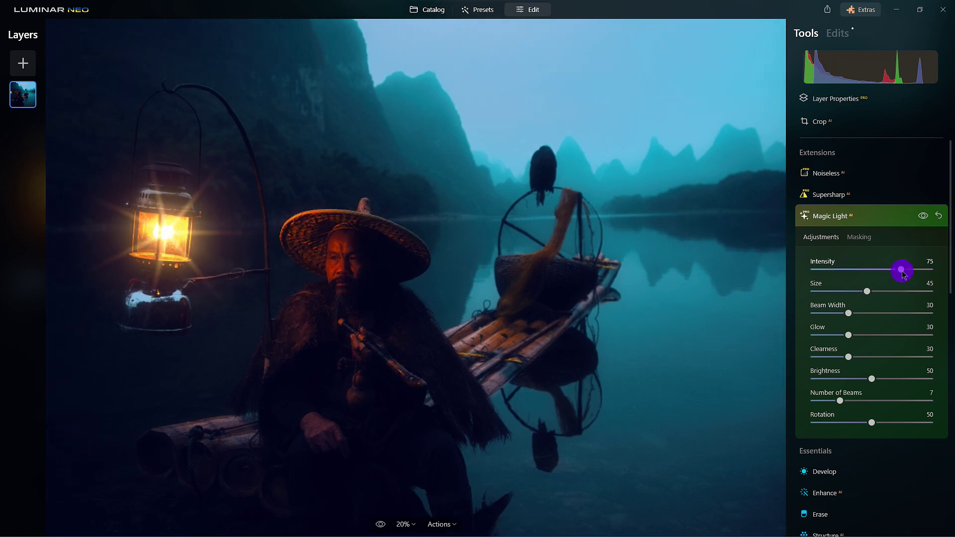
pyautogui.moveTo(851, 313); pyautogui.dragTo(881, 319)
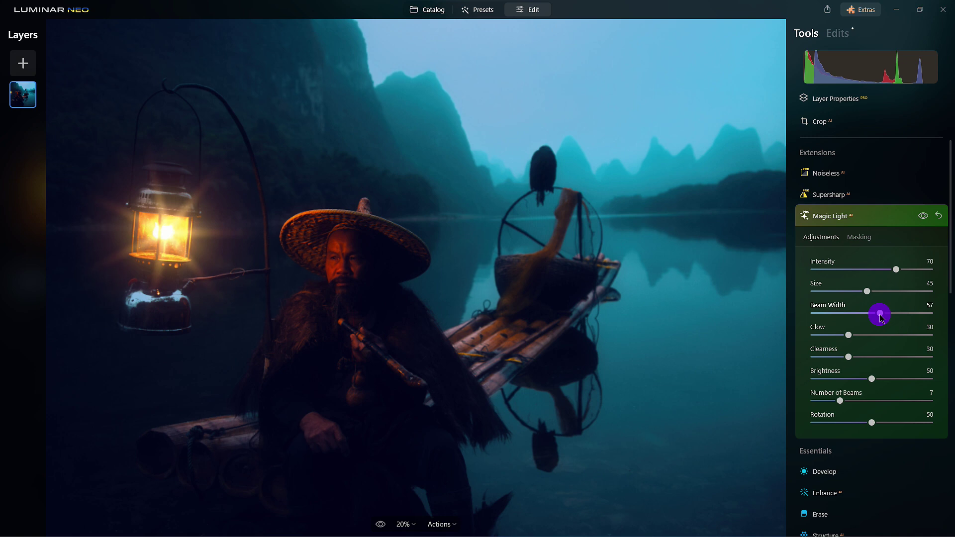
pyautogui.moveTo(847, 333); pyautogui.dragTo(905, 359)
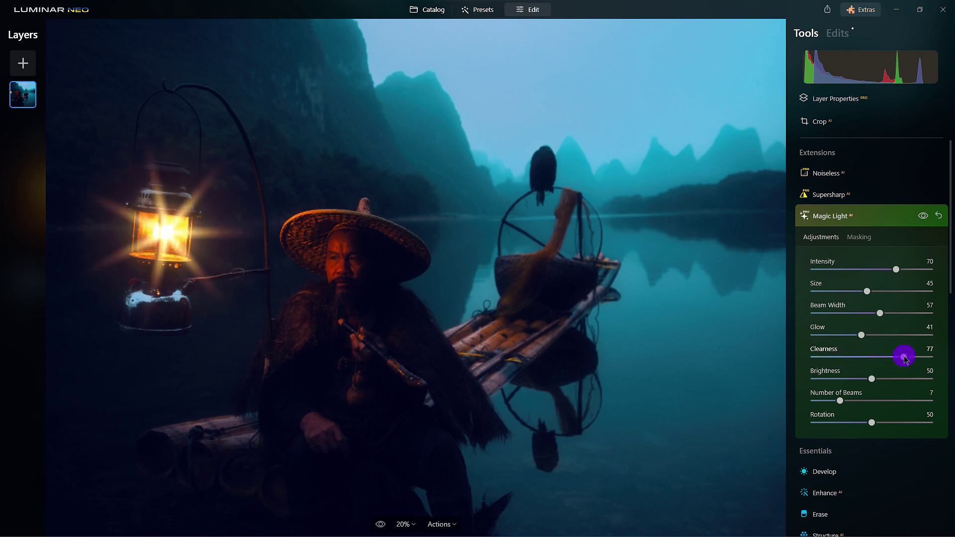
pyautogui.moveTo(905, 359); pyautogui.dragTo(830, 357)
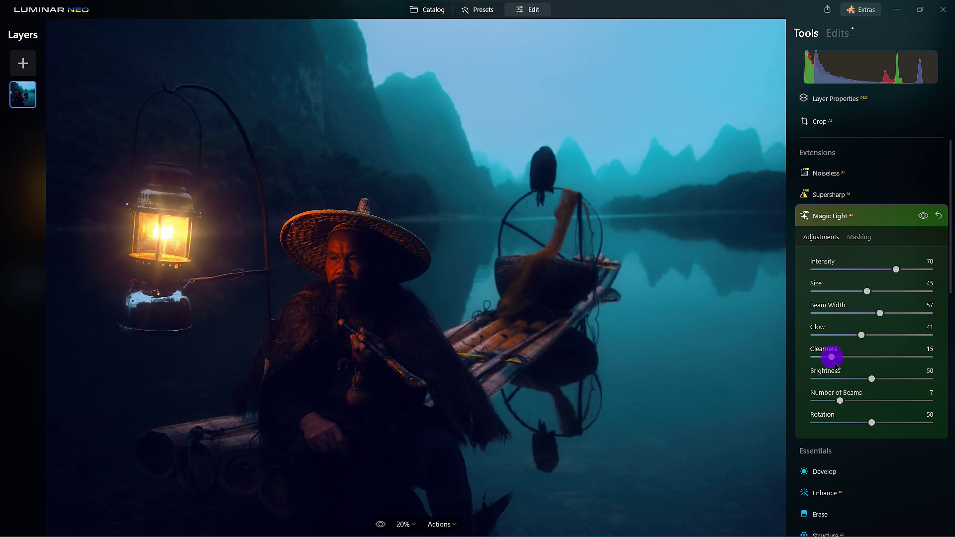
pyautogui.click(833, 401)
pyautogui.moveTo(839, 402); pyautogui.dragTo(889, 426)
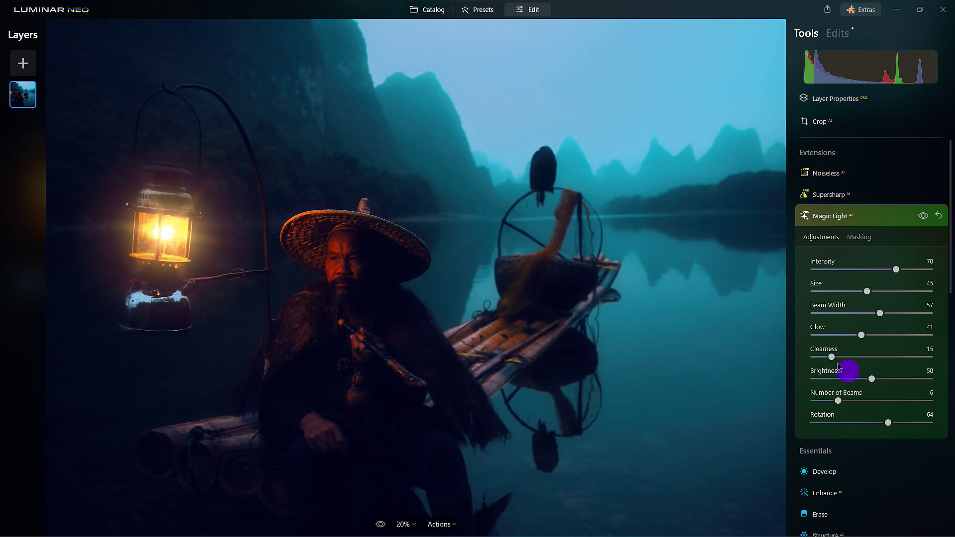
# Step: Set Clearness 9, Size 37 and Intensity 55, then compare Magic Light off and on
pyautogui.moveTo(832, 361); pyautogui.dragTo(825, 358)
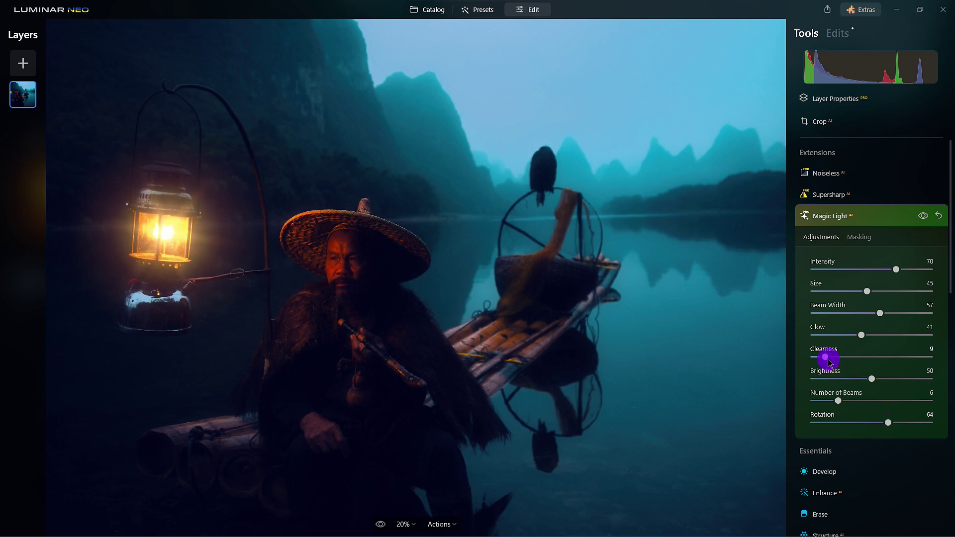
pyautogui.moveTo(867, 291); pyautogui.dragTo(897, 313)
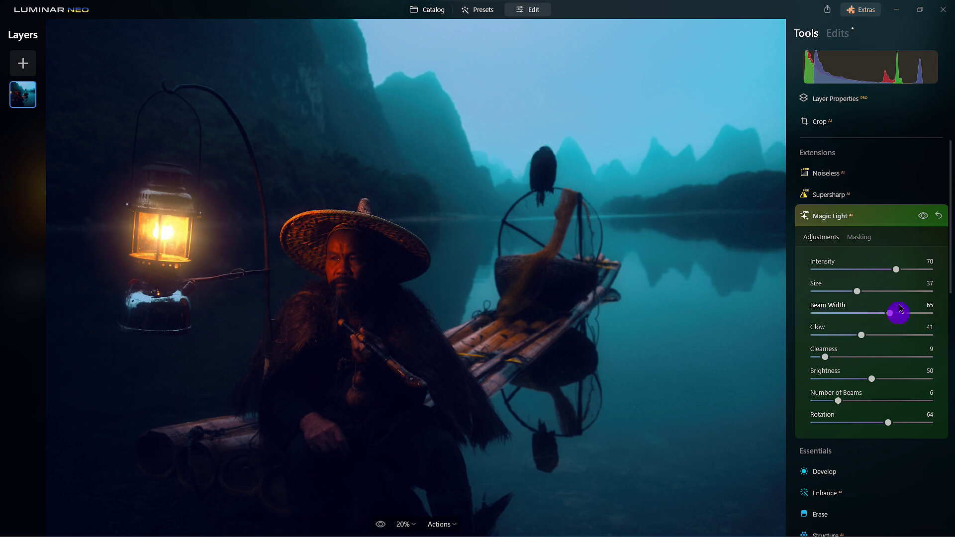
pyautogui.moveTo(895, 269); pyautogui.dragTo(880, 267)
pyautogui.click(921, 217)
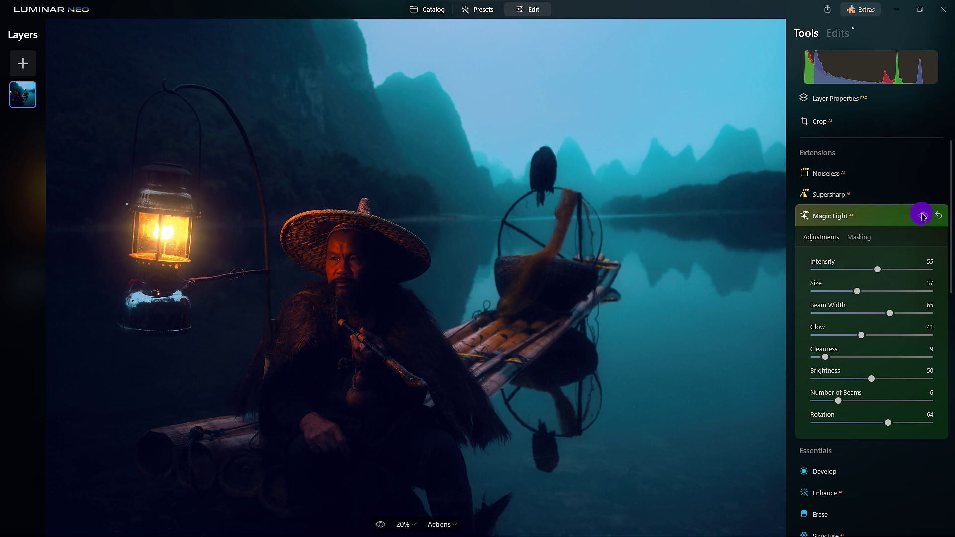
pyautogui.click(921, 217)
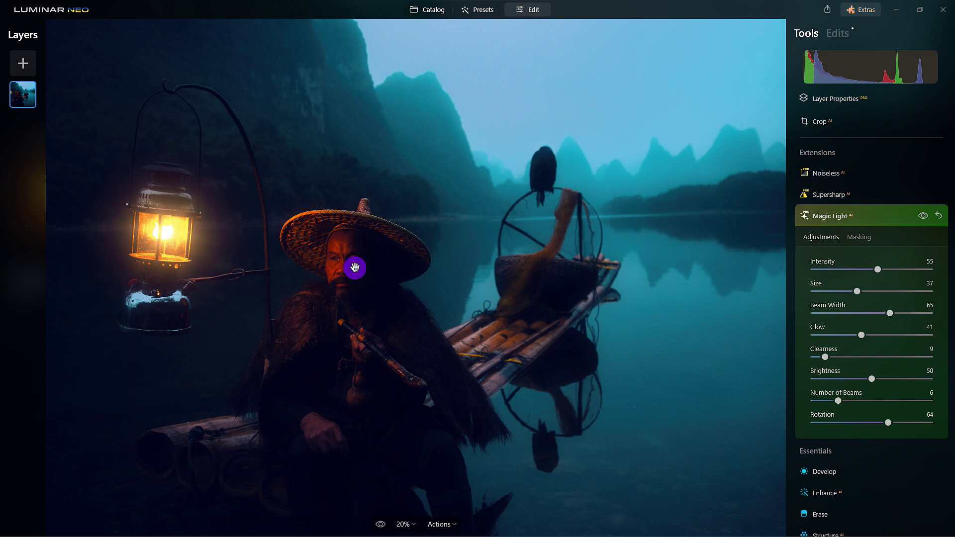
# Step: Collapse Magic Light and raise Portrait > Face Light to 51 on the fisherman's face
pyautogui.click(865, 222)
pyautogui.scroll(-3, 864, 388)
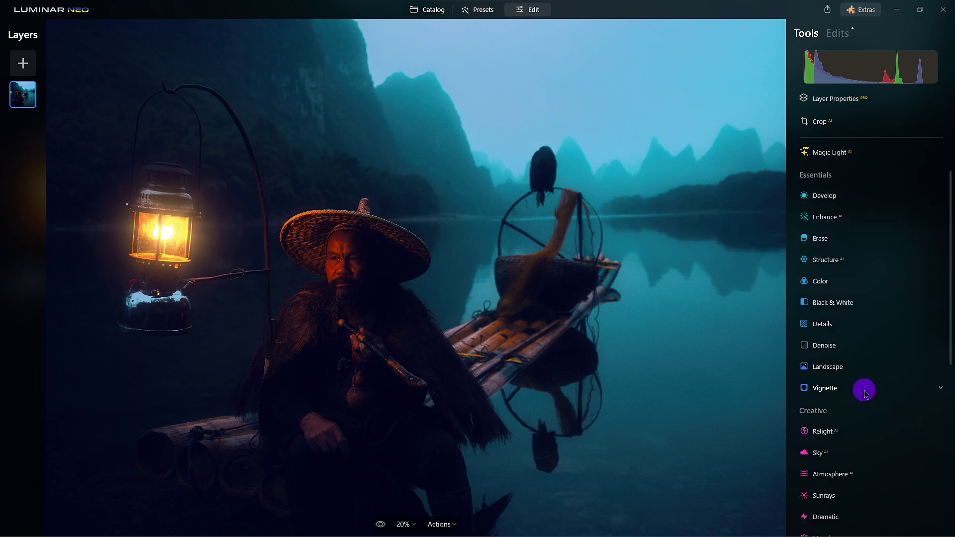
pyautogui.scroll(-2, 865, 394)
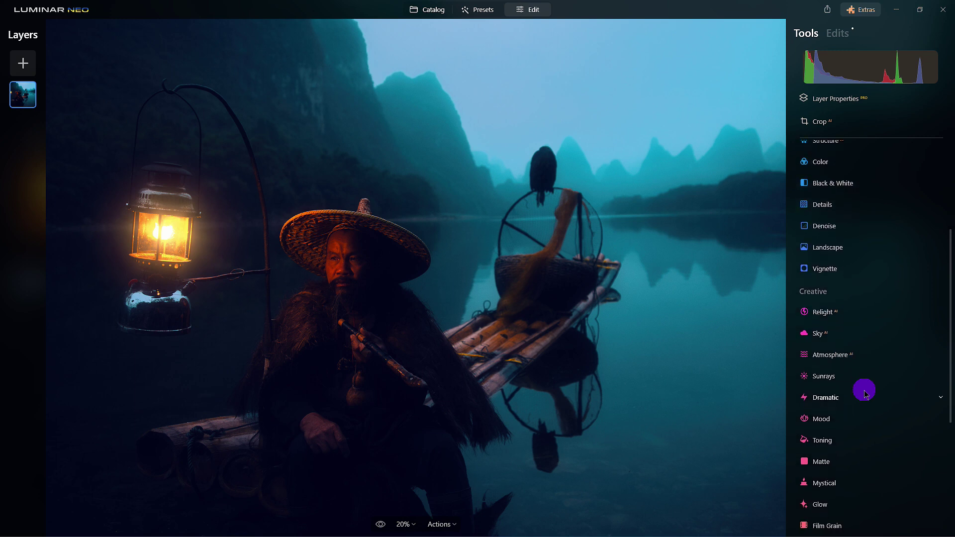
pyautogui.scroll(-5, 864, 393)
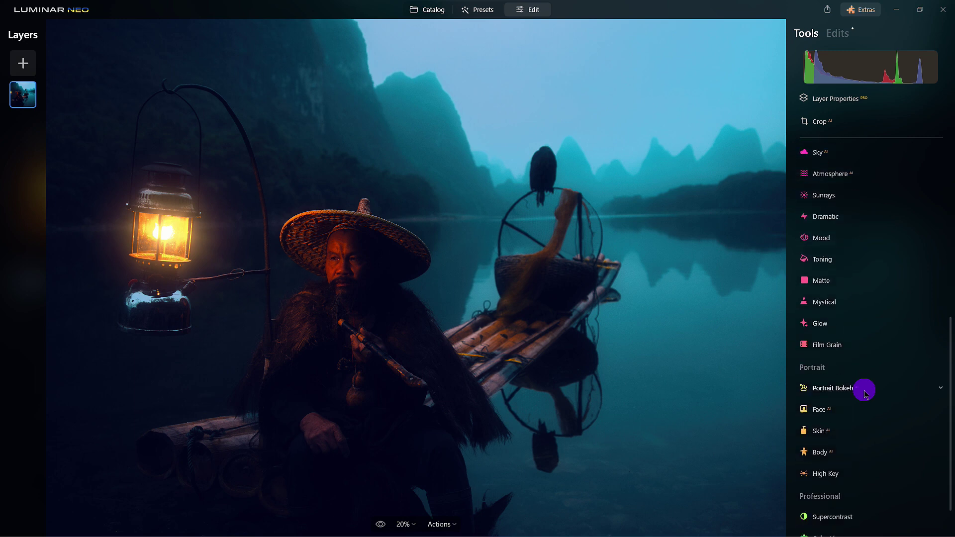
pyautogui.click(821, 363)
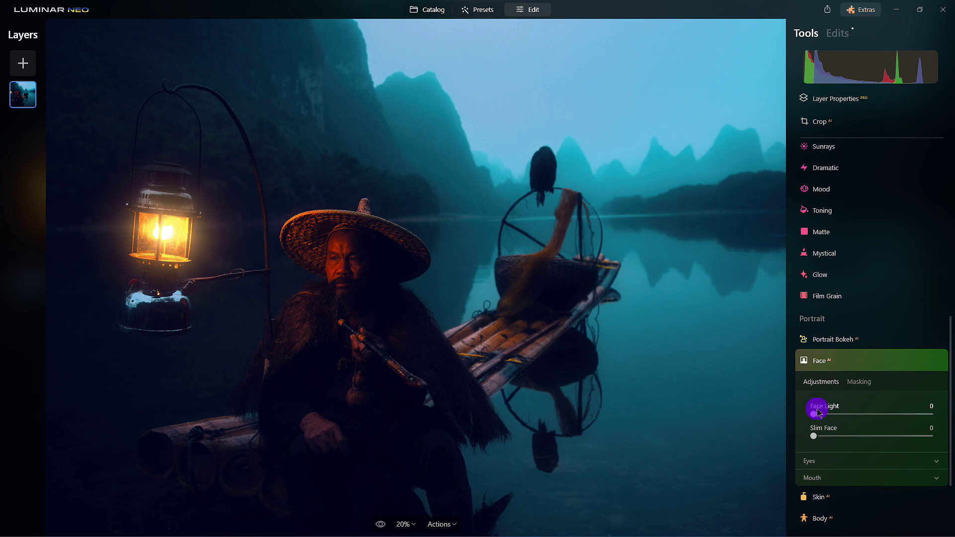
pyautogui.moveTo(819, 420); pyautogui.dragTo(873, 420)
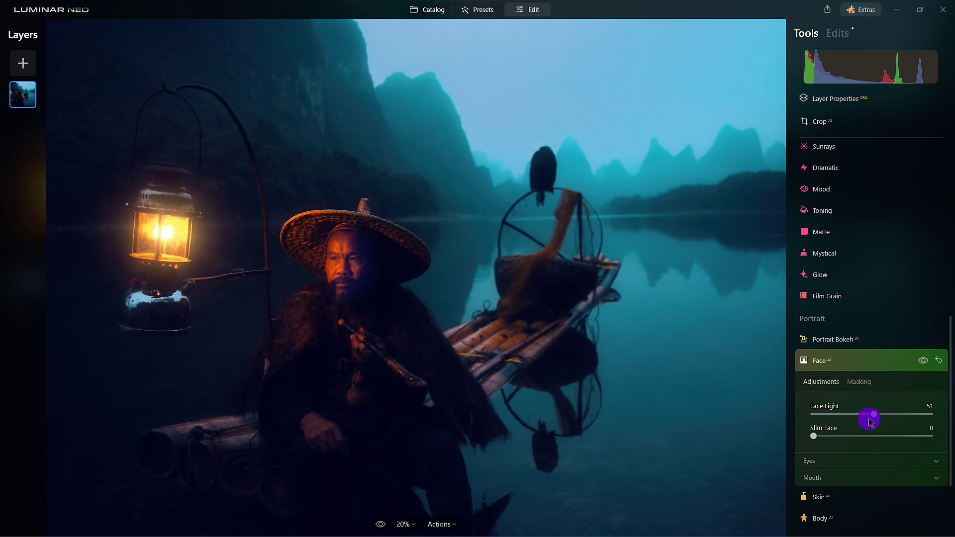
pyautogui.scroll(-2, 346, 257)
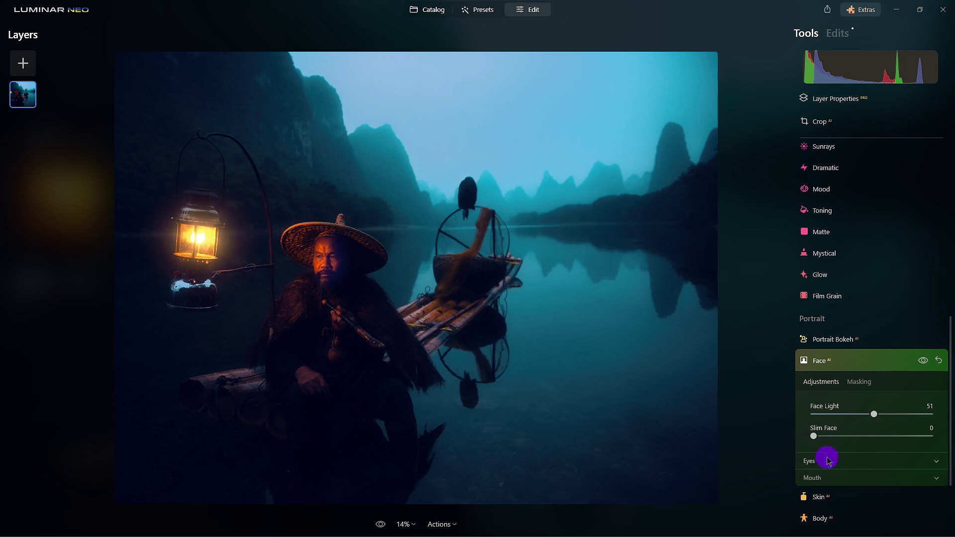
pyautogui.click(849, 363)
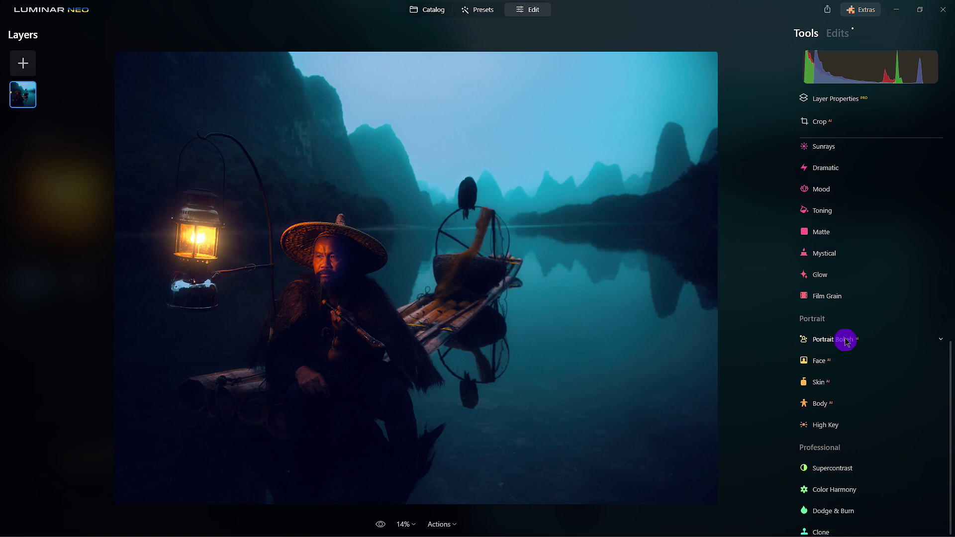
pyautogui.scroll(5, 847, 271)
pyautogui.scroll(4, 847, 272)
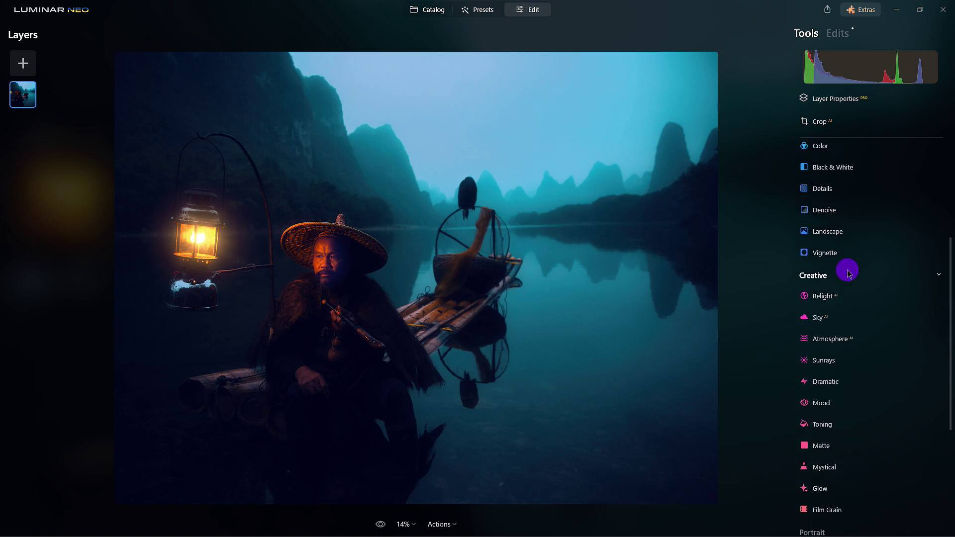
pyautogui.scroll(1, 847, 272)
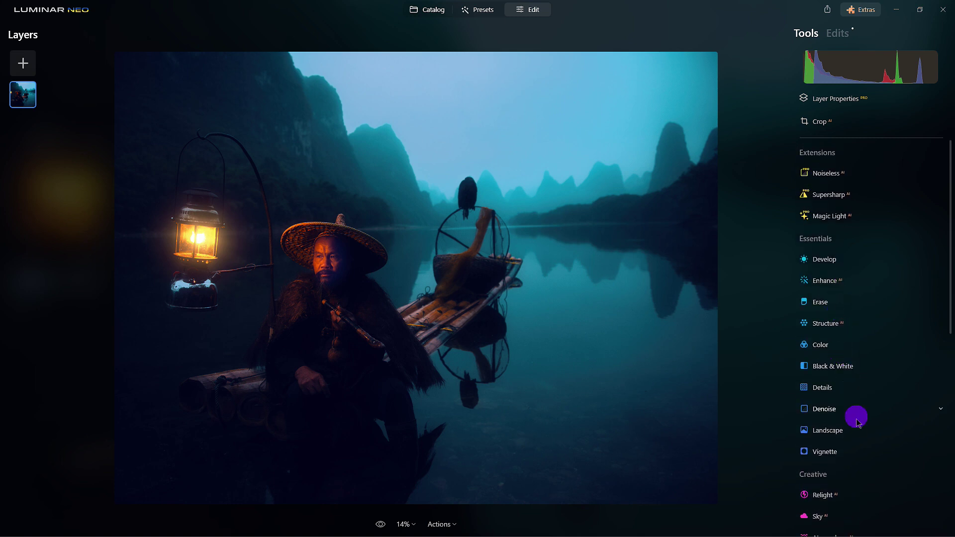
pyautogui.scroll(-5, 847, 333)
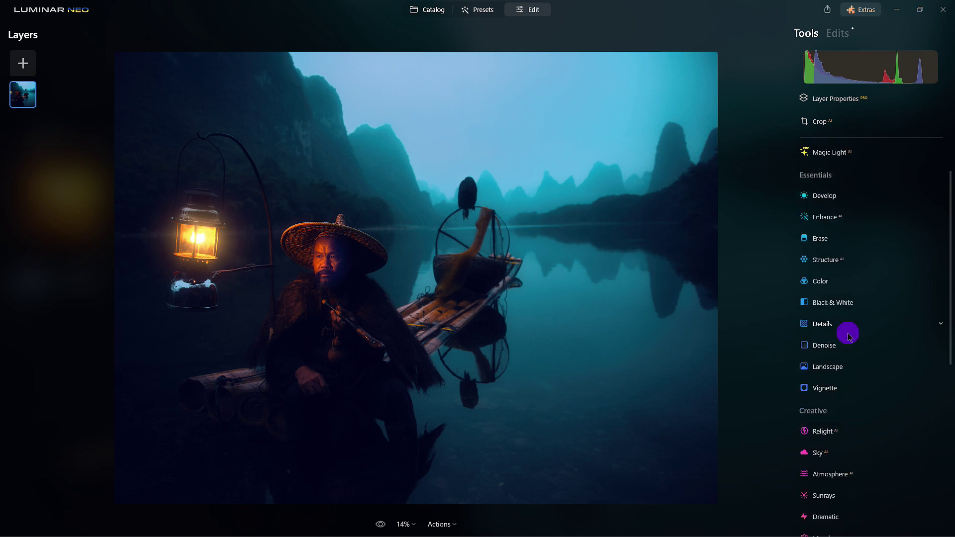
# Step: In Creative > Toning, add saturation to the highlights and shift their hue from purple to cyan
pyautogui.click(831, 439)
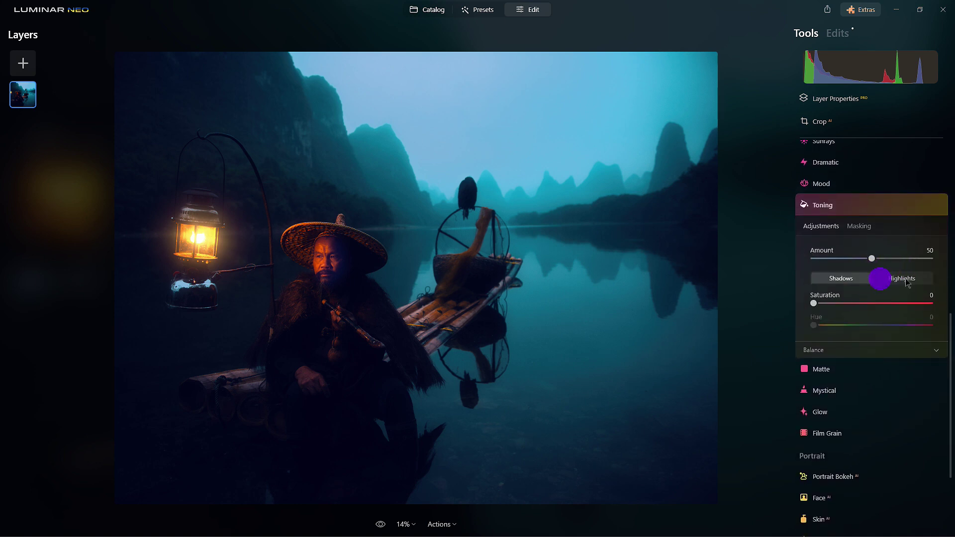
pyautogui.click(881, 279)
pyautogui.moveTo(814, 270); pyautogui.dragTo(882, 270)
pyautogui.moveTo(818, 294); pyautogui.dragTo(879, 296)
# Step: Tint the shadows blue at Saturation 34 and Hue 209, then collapse Toning
pyautogui.click(841, 245)
pyautogui.click(874, 292)
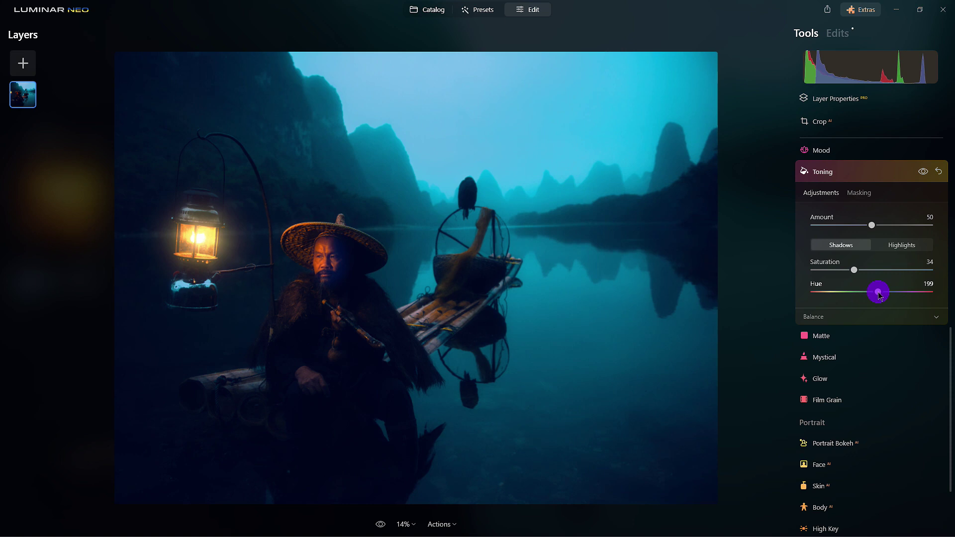
pyautogui.click(842, 175)
pyautogui.scroll(6, 835, 306)
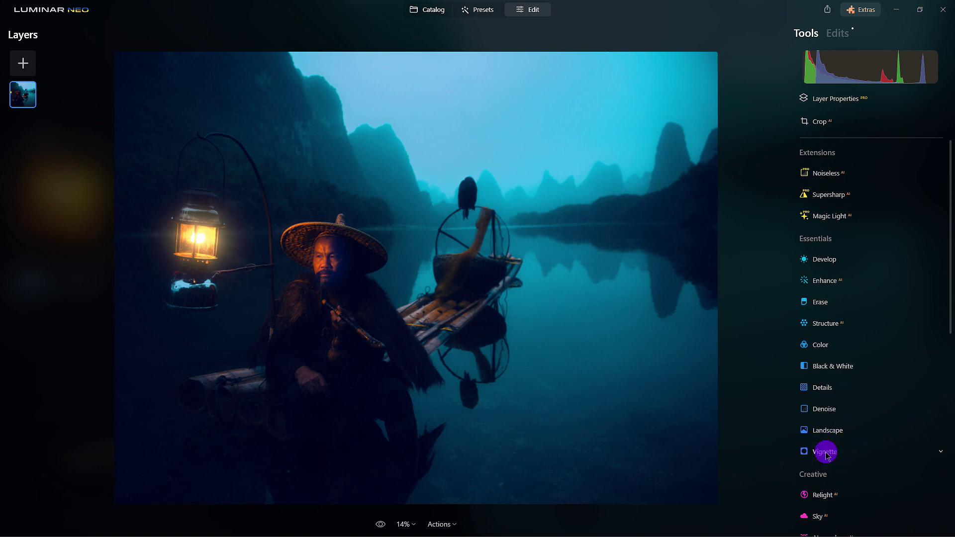
# Step: Centre a vignette on the man's face with a darker Amount and Size 14
pyautogui.click(824, 451)
pyautogui.click(875, 437)
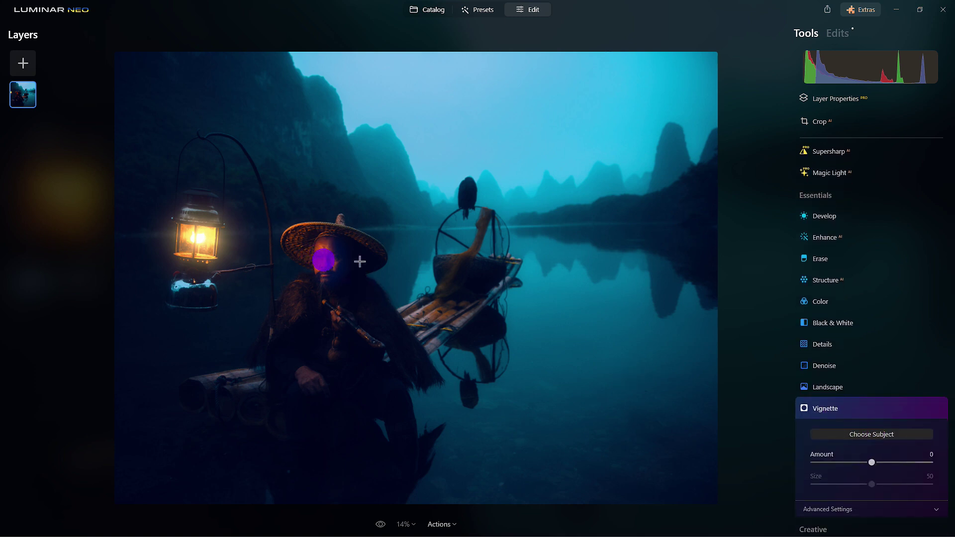
pyautogui.moveTo(871, 462); pyautogui.dragTo(844, 465)
pyautogui.click(846, 460)
# Step: Set vignette Roundness 13 and Inner Light 12, compare, and deepen Amount to -62
pyautogui.click(842, 508)
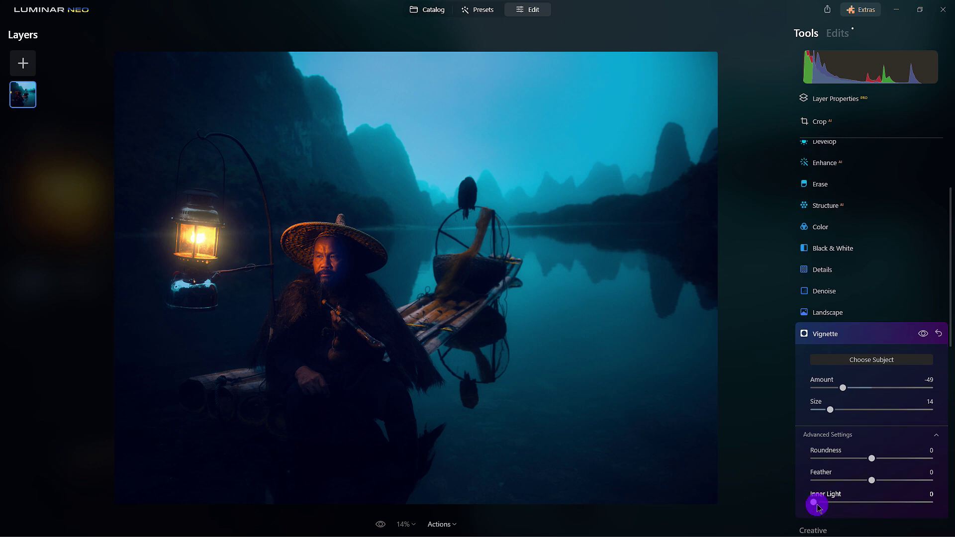
pyautogui.moveTo(812, 507); pyautogui.dragTo(829, 507)
pyautogui.click(870, 457)
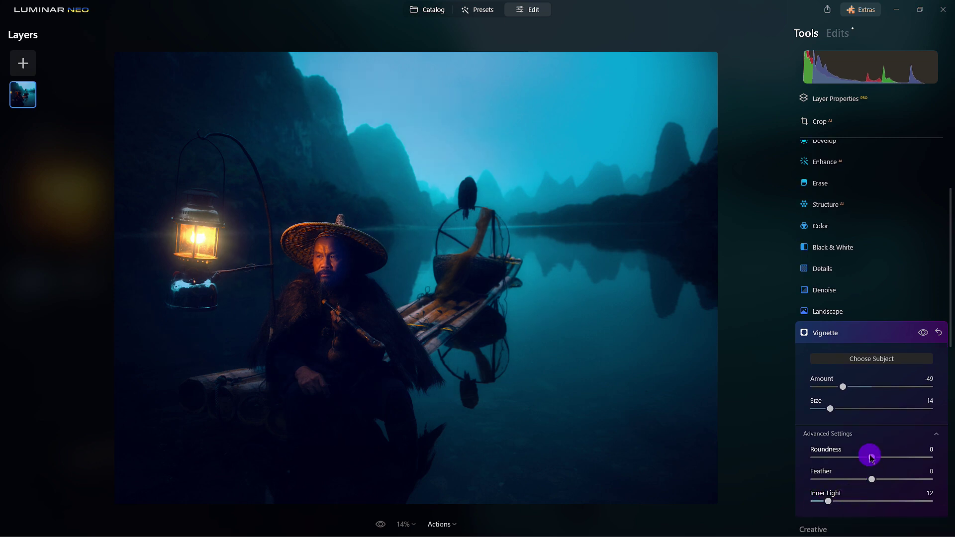
pyautogui.click(923, 332)
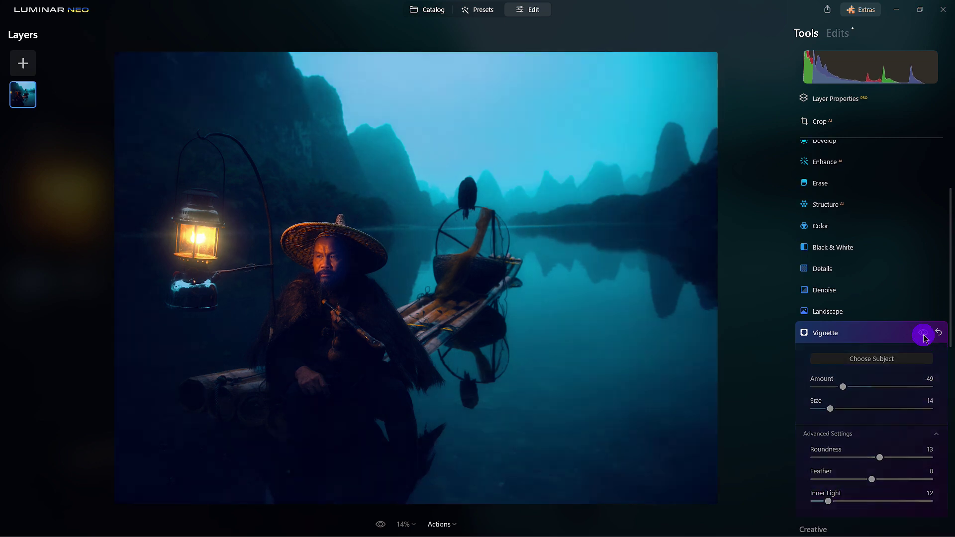
pyautogui.moveTo(842, 386); pyautogui.dragTo(834, 387)
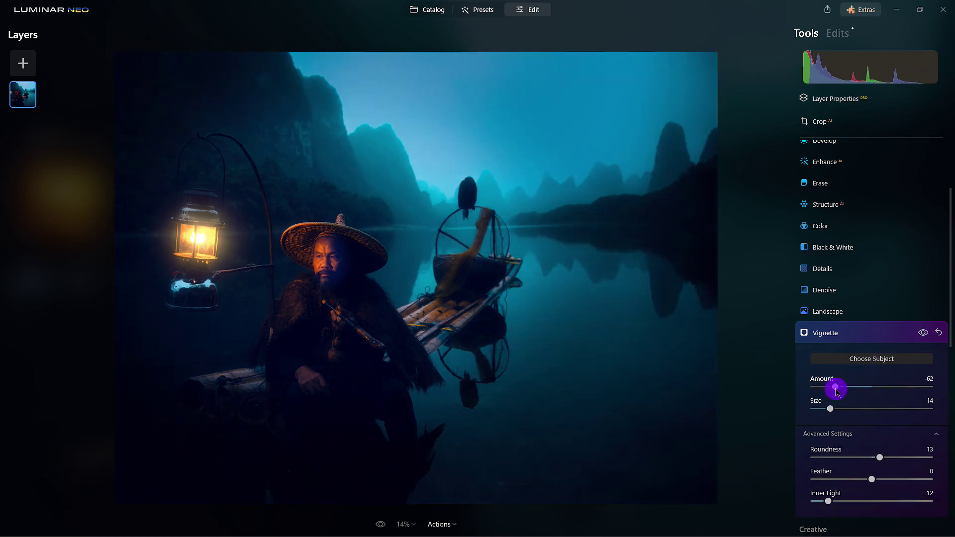
pyautogui.click(923, 334)
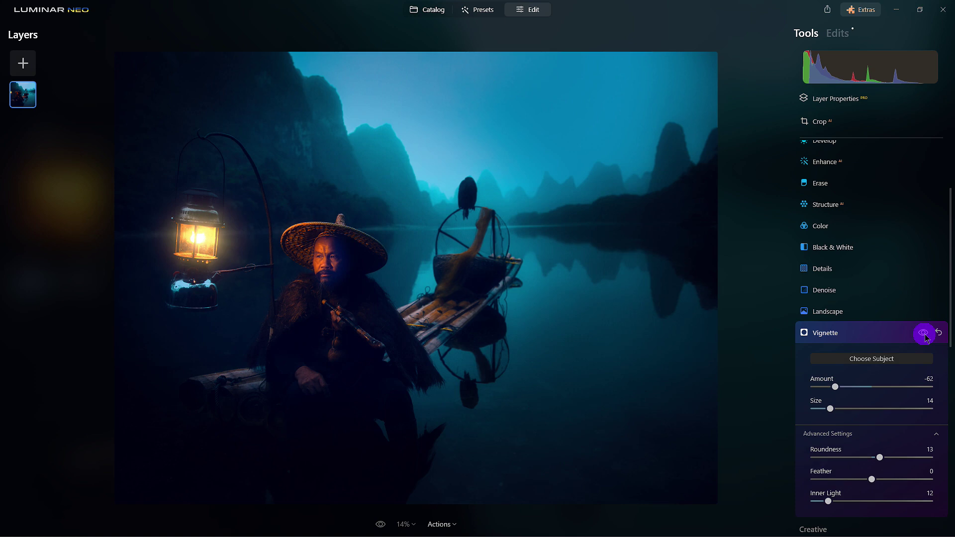
pyautogui.click(879, 332)
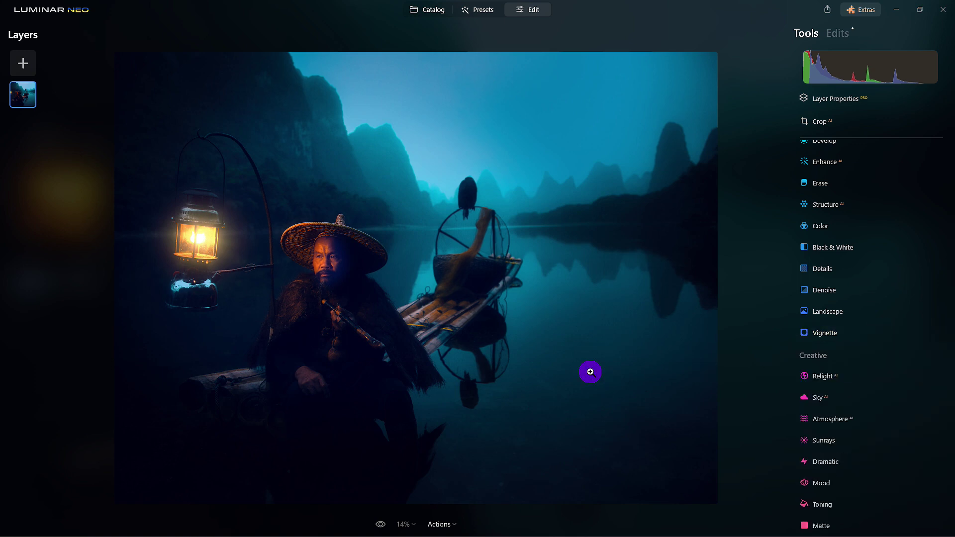
# Step: Toggle the compare view to see the unedited original, then the edited fisherman photo again
pyautogui.click(381, 525)
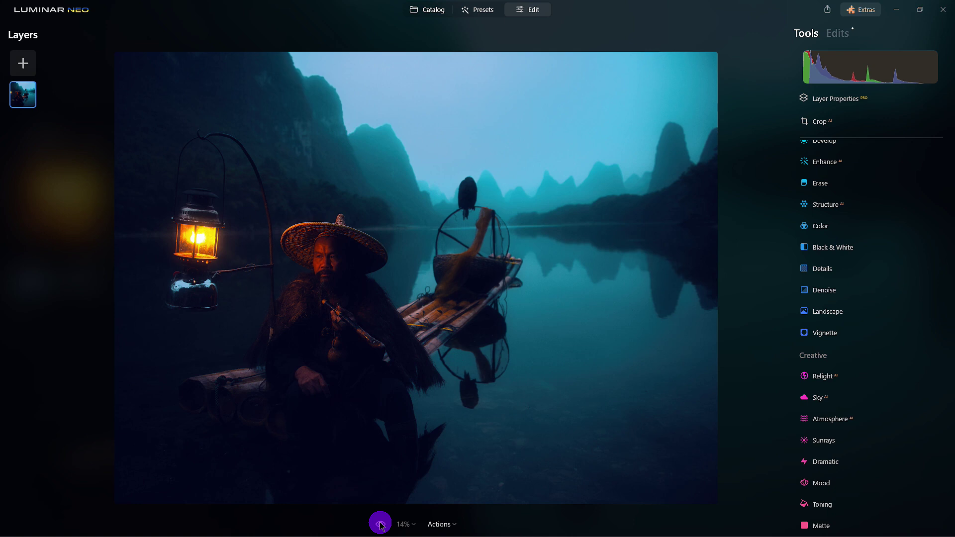
pyautogui.click(381, 526)
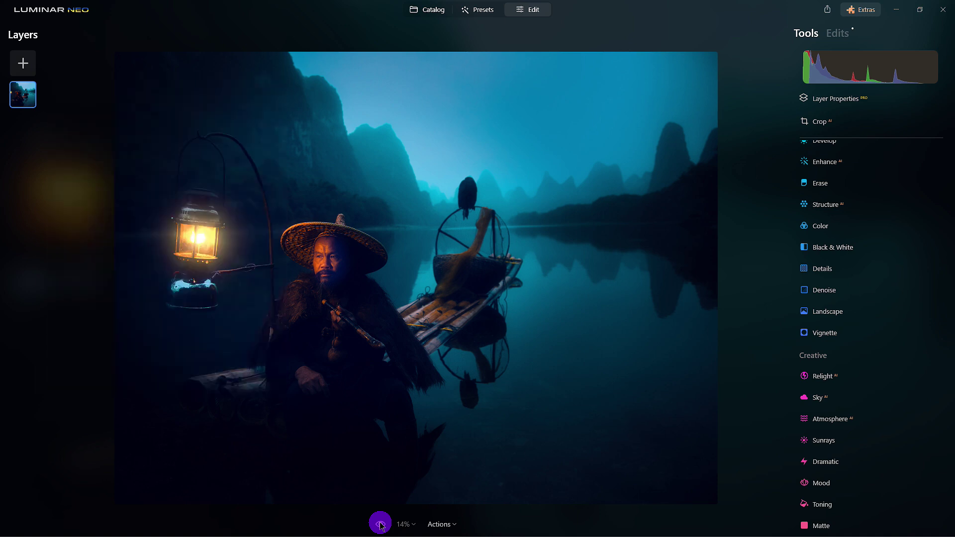
# Step: Open Fireplace_before.jpg from the catalog in the Edit workspace
pyautogui.press('g')
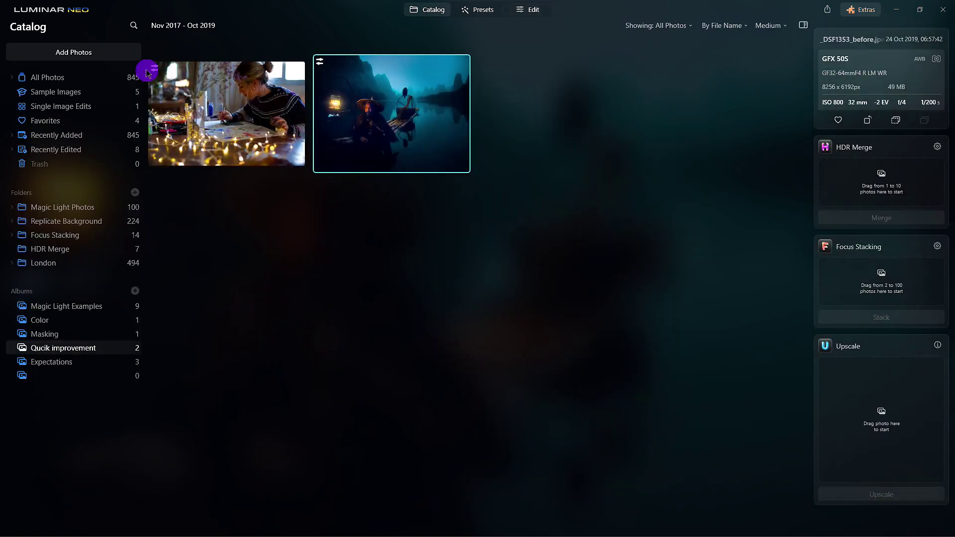
pyautogui.doubleClick(230, 120)
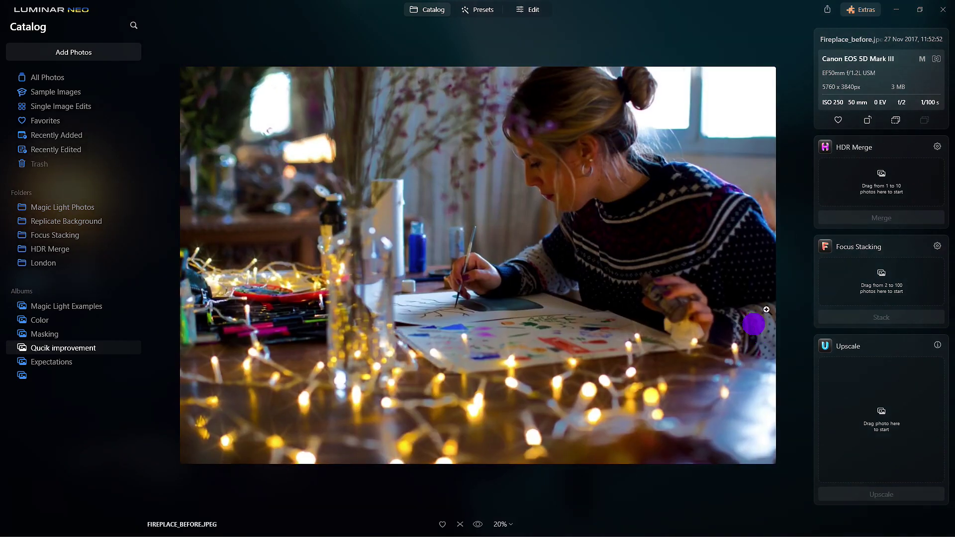
pyautogui.click(533, 10)
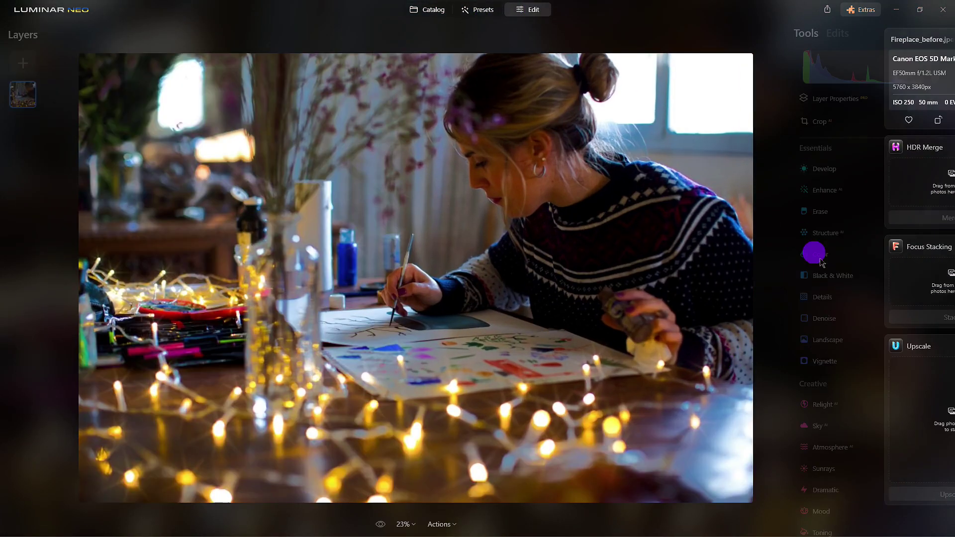
# Step: Add Magic Light starbursts to the fairy lights at Intensity 56, then return to the Catalog
pyautogui.click(848, 216)
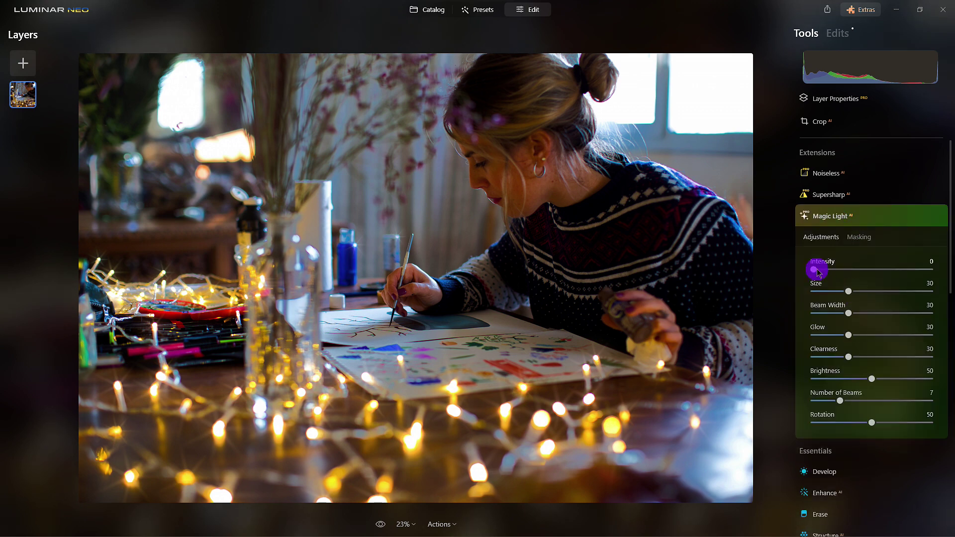
pyautogui.moveTo(813, 269); pyautogui.dragTo(946, 273)
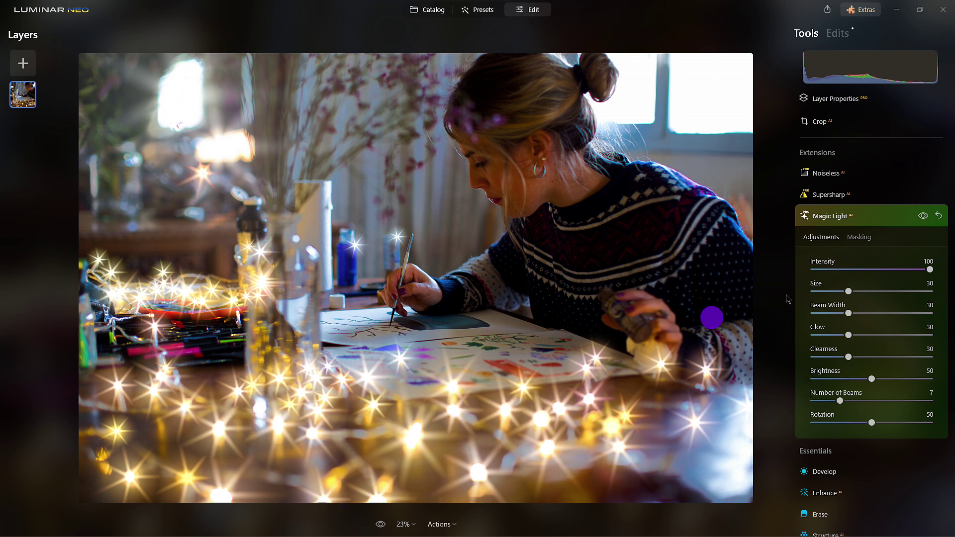
pyautogui.moveTo(929, 269); pyautogui.dragTo(879, 269)
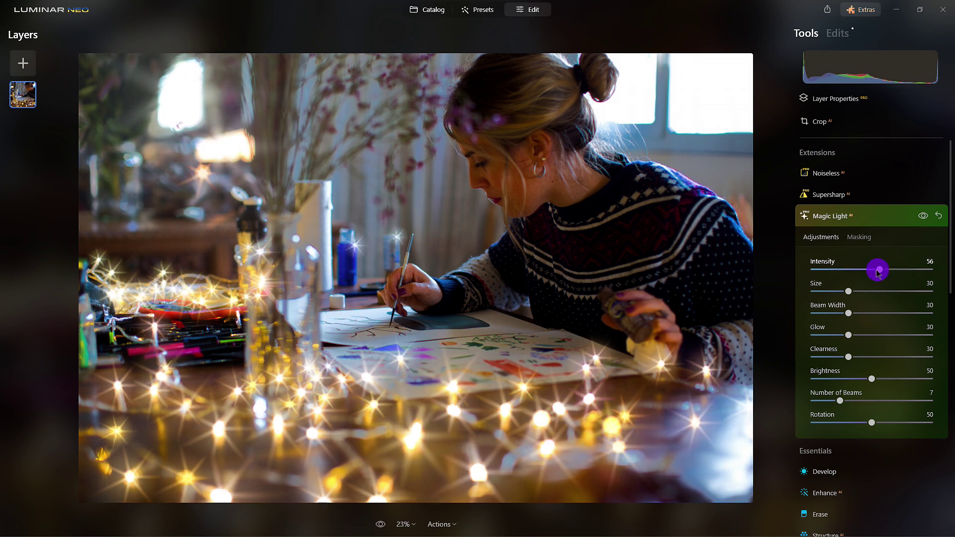
pyautogui.press('g')
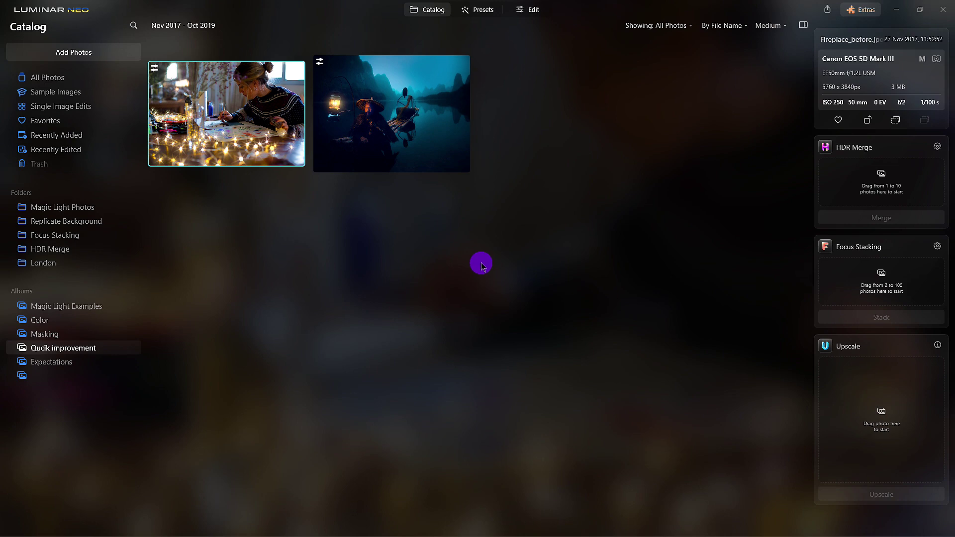
# Step: Open the BlueHour Twilight windmill photo from the Masking album in the large view
pyautogui.click(51, 362)
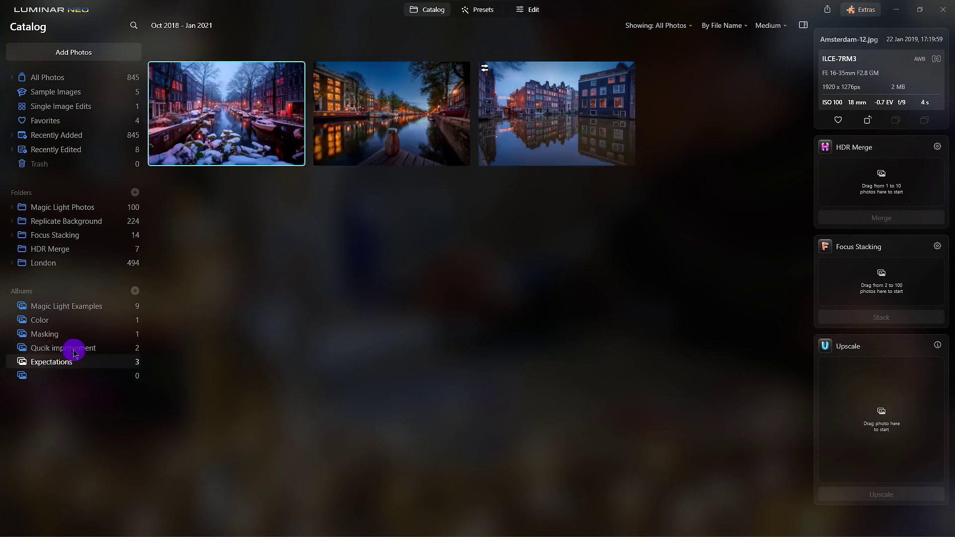
pyautogui.click(44, 332)
pyautogui.click(45, 322)
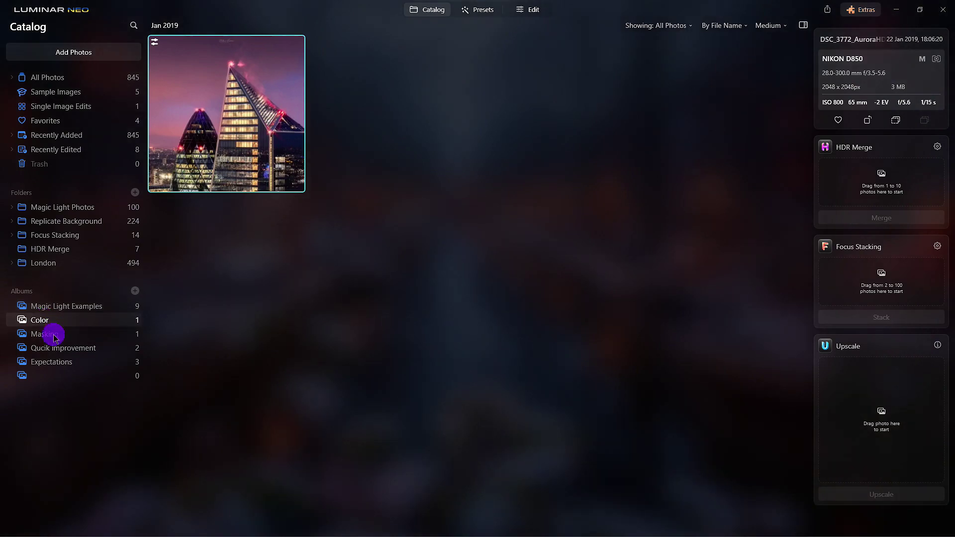
pyautogui.click(53, 336)
pyautogui.doubleClick(236, 106)
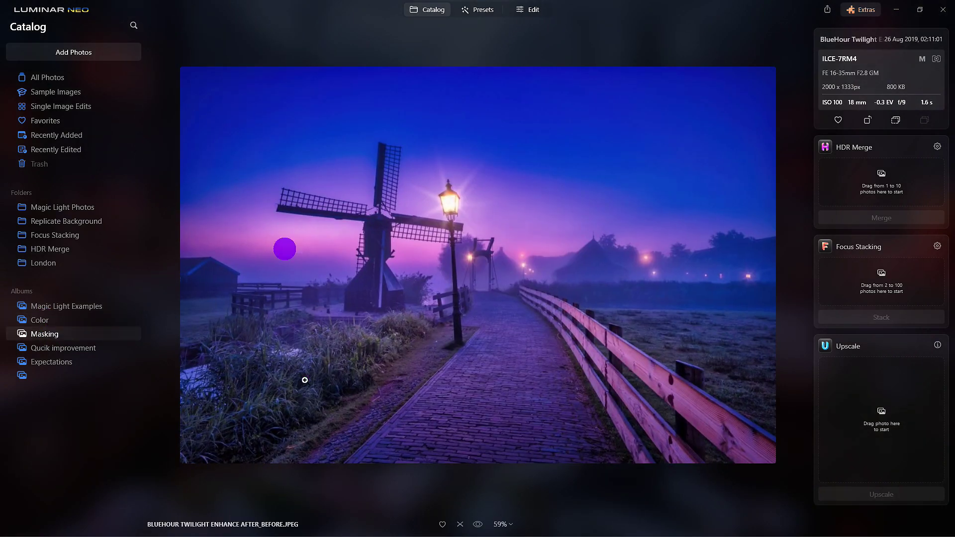
# Step: Revert the windmill photo to its original via Adjustments > Revert to Original
pyautogui.rightClick(413, 270)
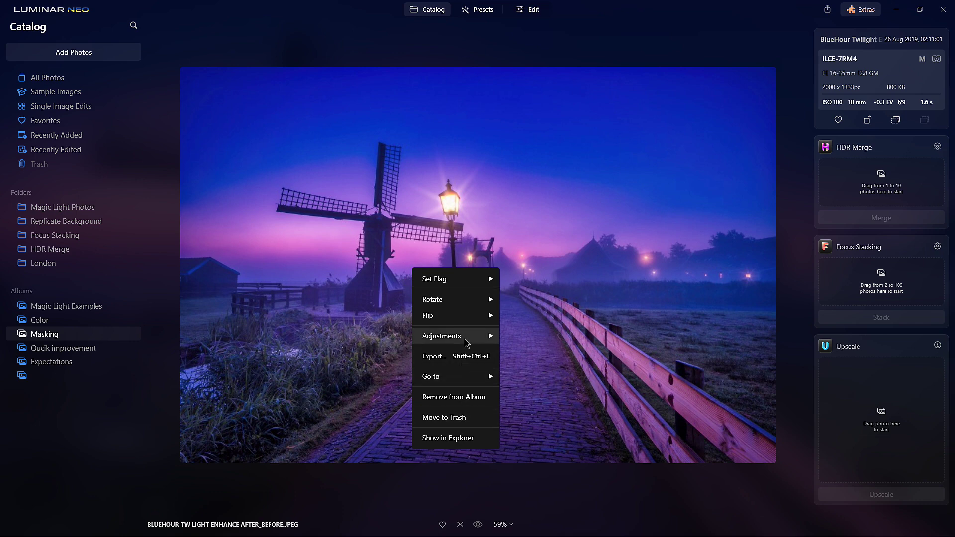
pyautogui.moveTo(467, 338)
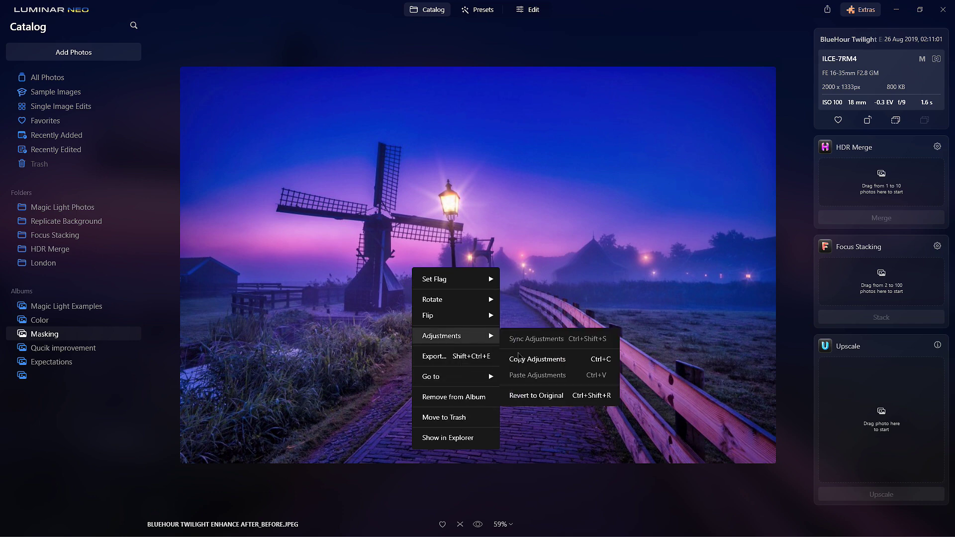
pyautogui.click(548, 396)
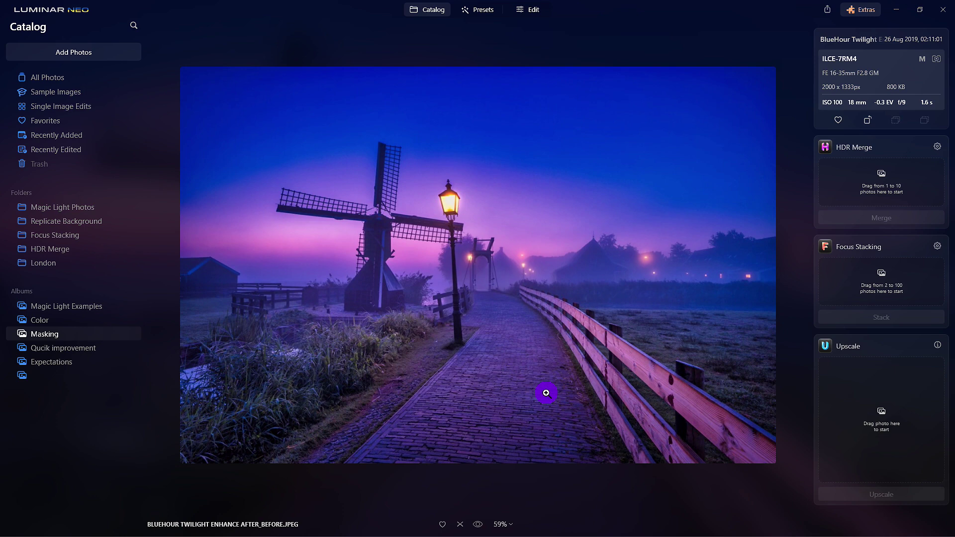
# Step: Load the reverted BlueHour Twilight windmill photo into the Edit workspace with the Tools list showing
pyautogui.click(528, 9)
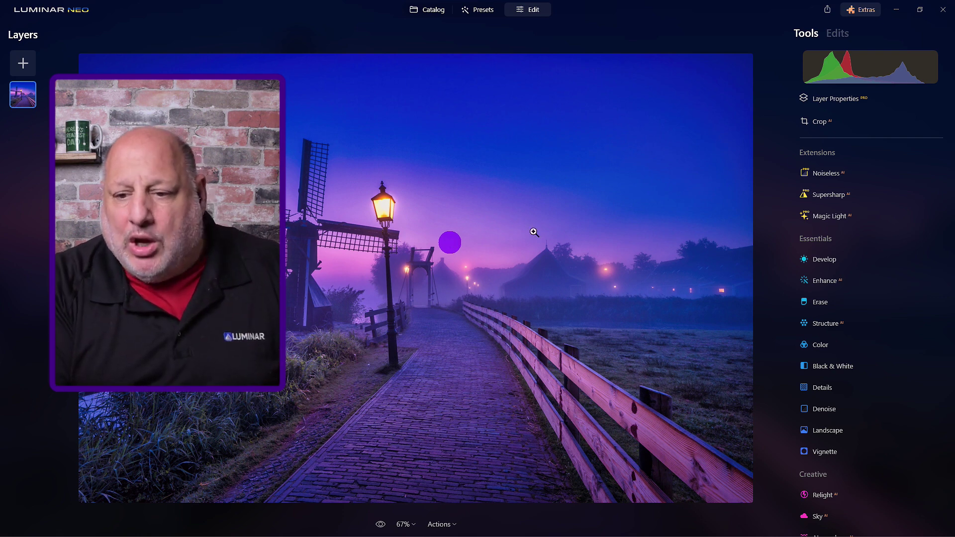
pyautogui.click(432, 10)
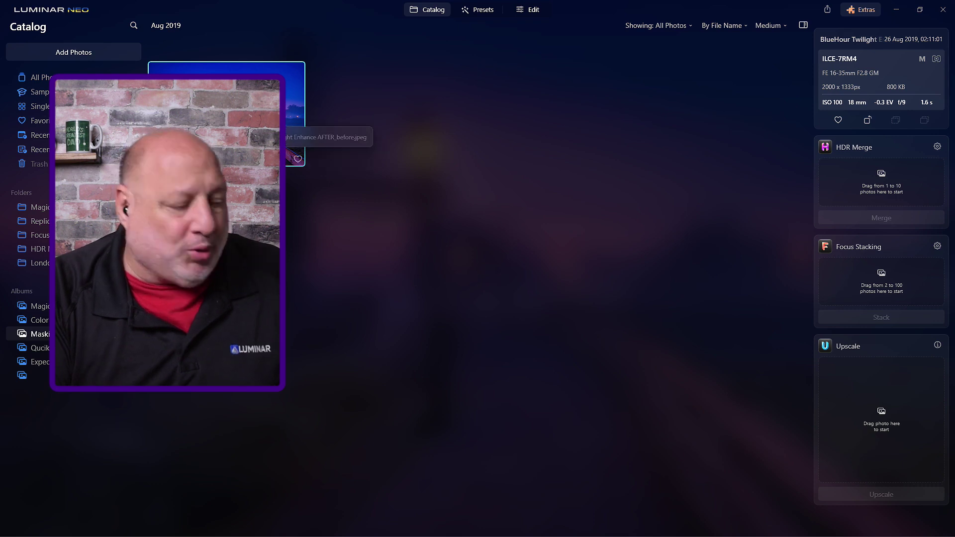
pyautogui.doubleClick(240, 121)
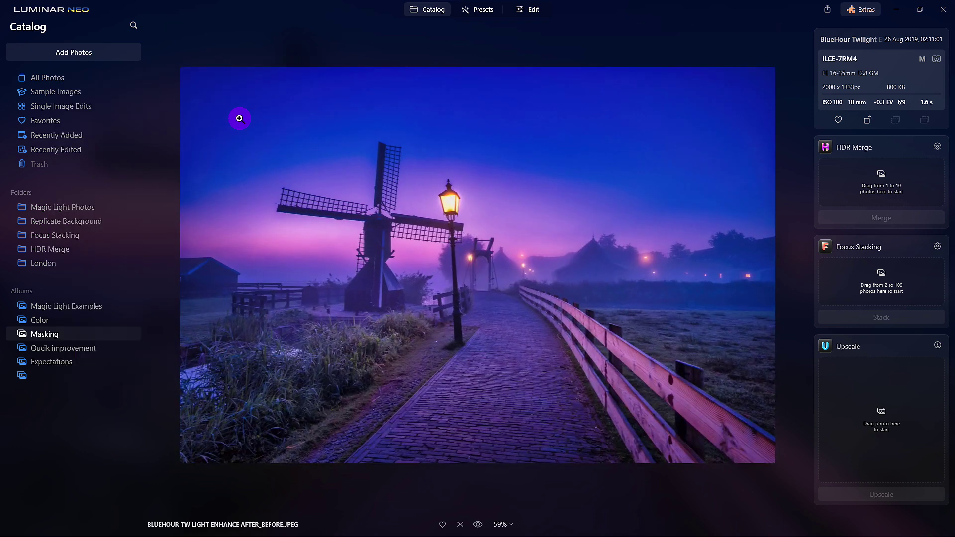
pyautogui.click(532, 9)
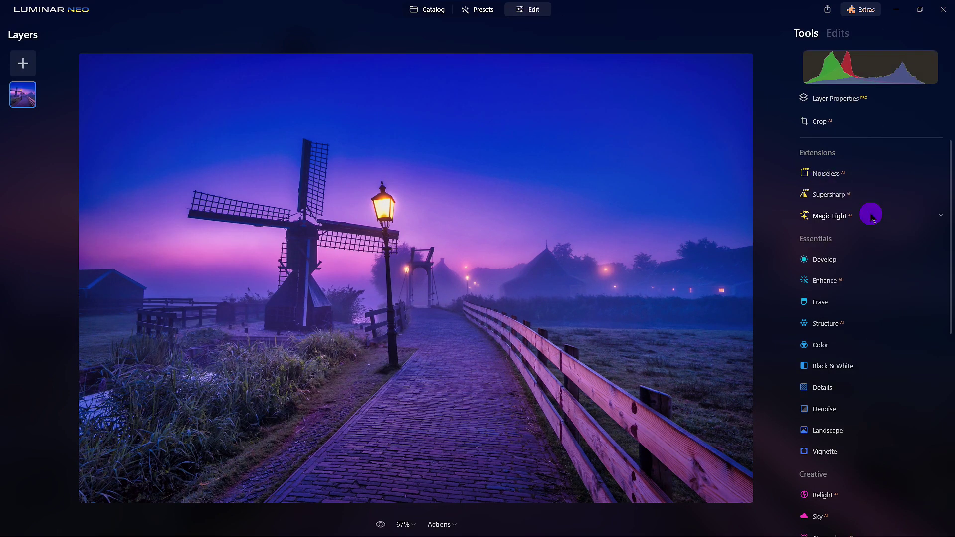
# Step: Add Magic Light starbursts to the street lamps at Intensity 64, Size 32, Beam Width 47, inspecting at 100%
pyautogui.click(846, 217)
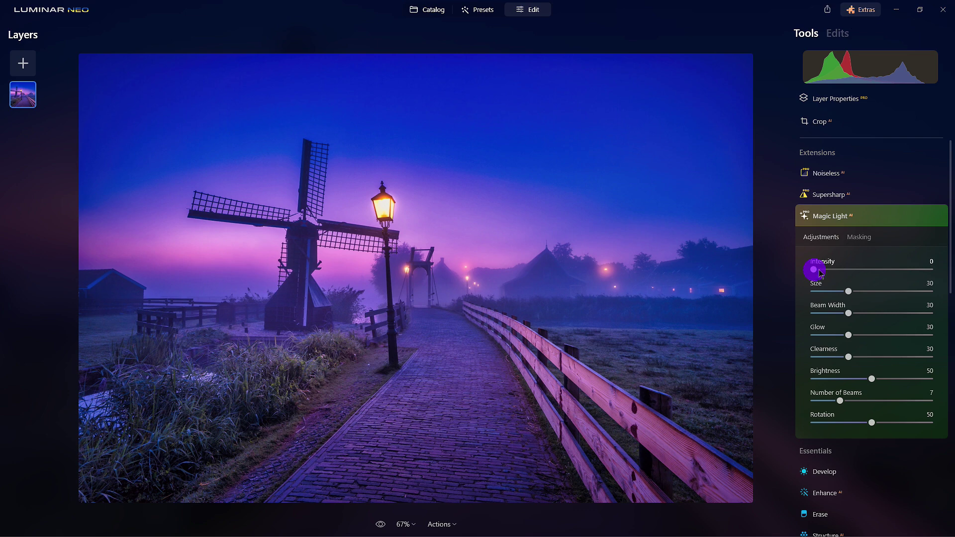
pyautogui.moveTo(819, 272); pyautogui.dragTo(888, 273)
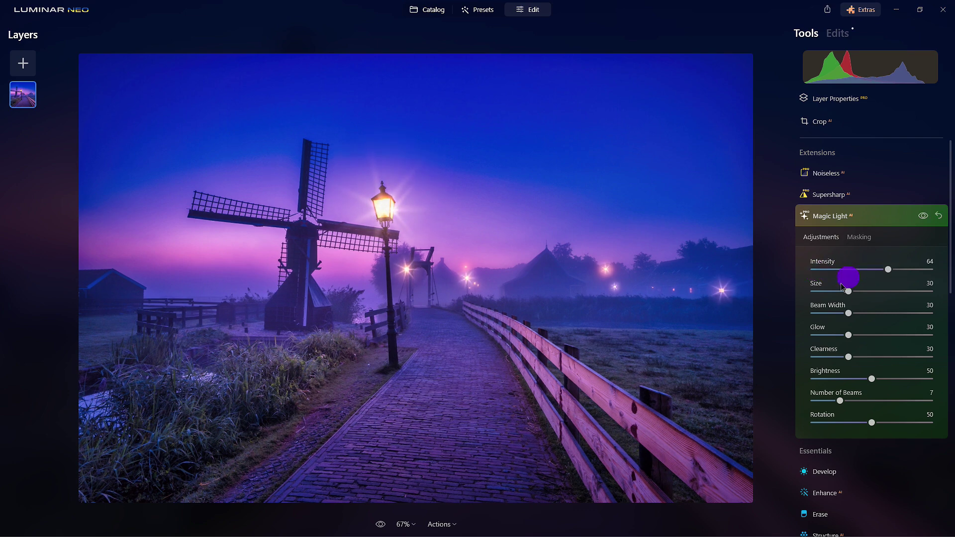
pyautogui.click(845, 316)
pyautogui.moveTo(852, 292); pyautogui.dragTo(874, 317)
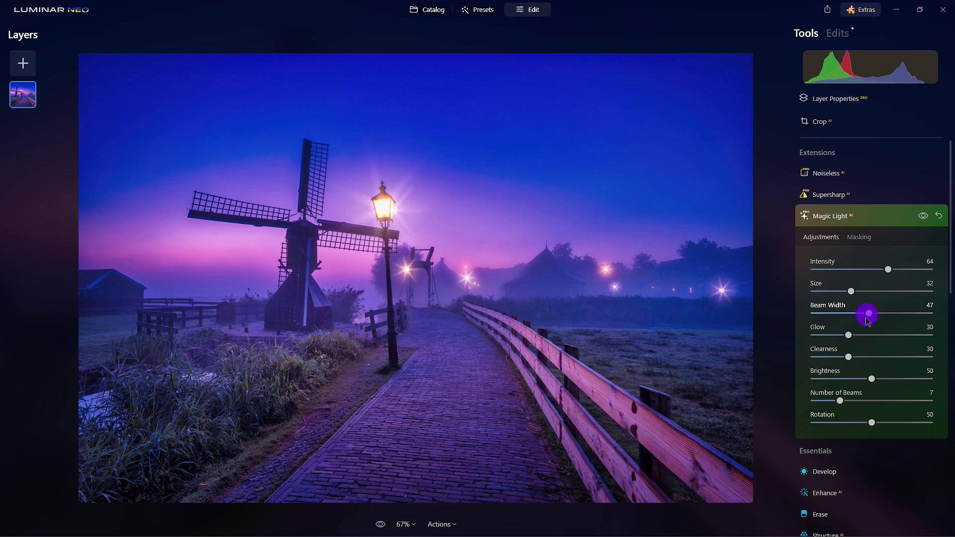
pyautogui.click(698, 294)
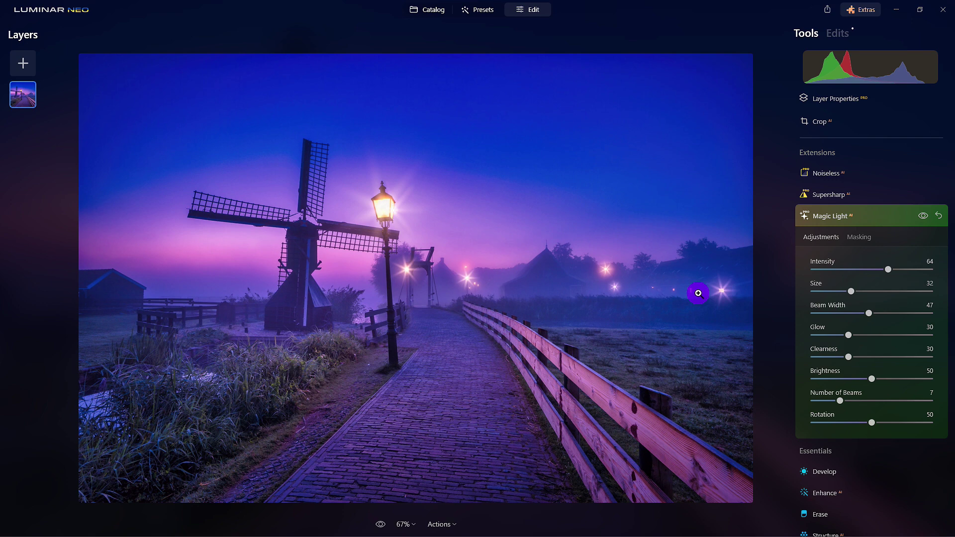
pyautogui.click(388, 205)
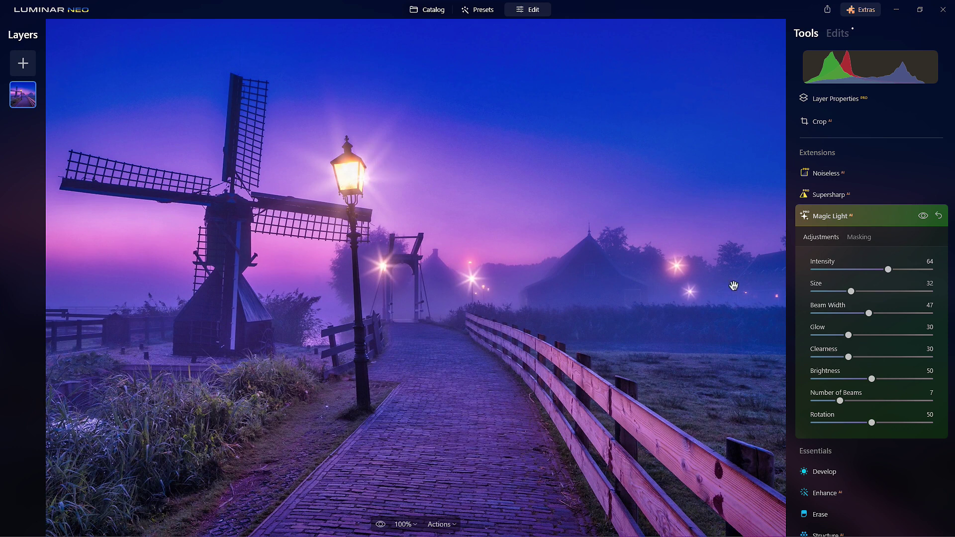
pyautogui.click(493, 270)
pyautogui.click(492, 270)
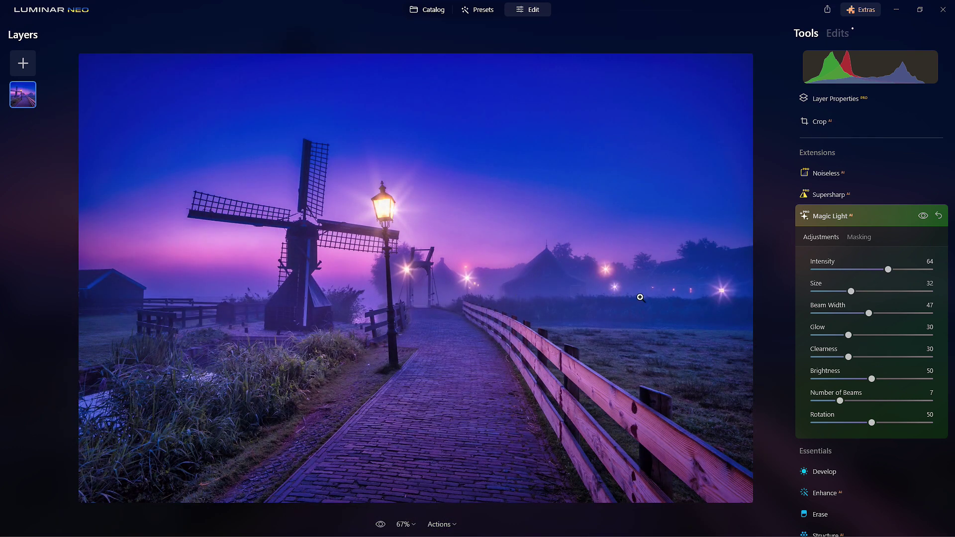
# Step: Switch Magic Light to a Brush mask and lower the brush strength
pyautogui.click(859, 239)
pyautogui.scroll(-2, 866, 237)
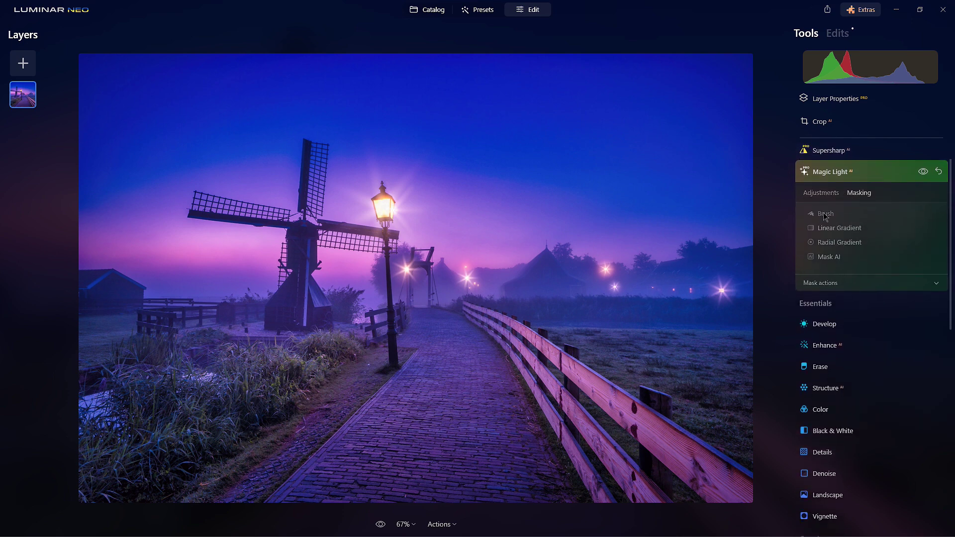
pyautogui.click(825, 214)
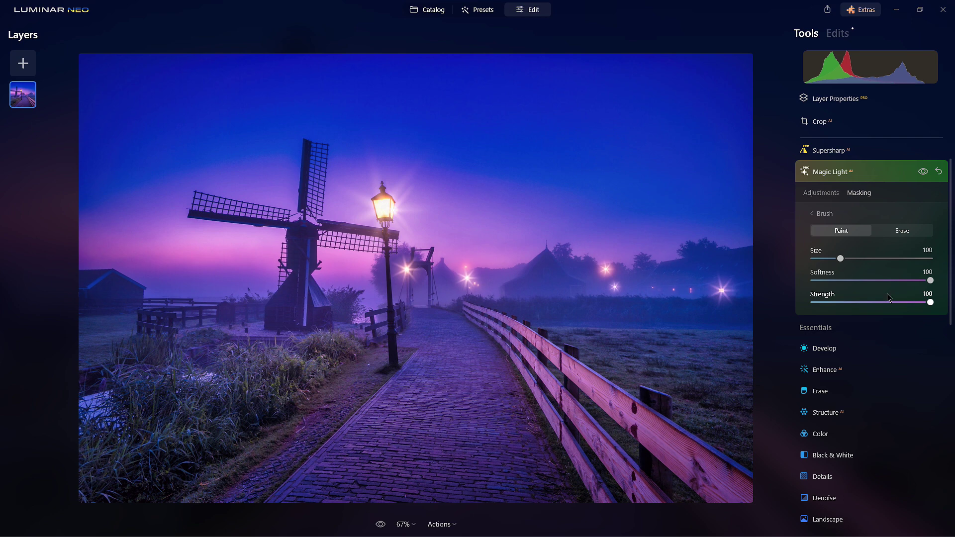
pyautogui.moveTo(869, 301)
pyautogui.mouseDown()
pyautogui.moveTo(931, 303)
pyautogui.moveTo(868, 302)
pyautogui.mouseUp()
# Step: Paint the Magic Light mask over the distant lights among the right-hand houses
pyautogui.moveTo(709, 272); pyautogui.dragTo(706, 271)
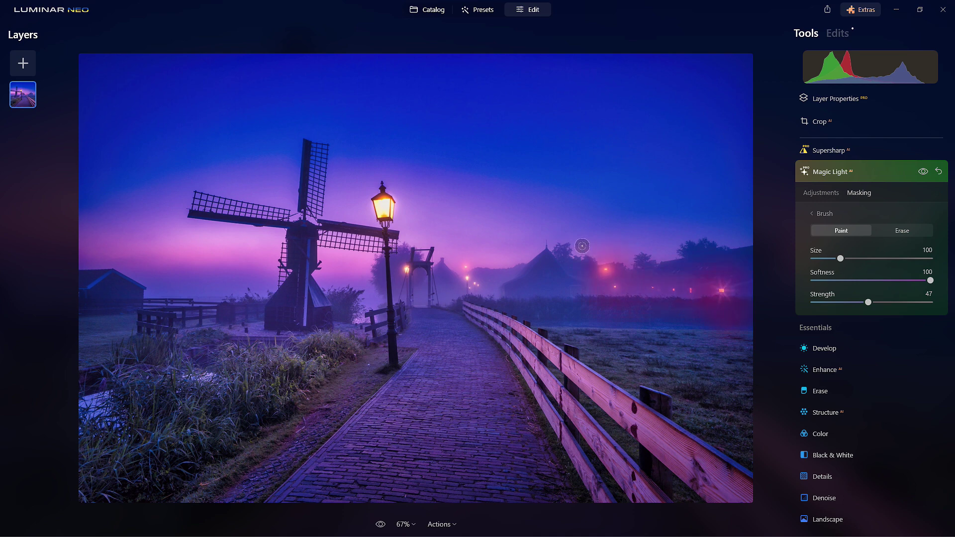
pyautogui.moveTo(472, 264)
pyautogui.mouseDown()
pyautogui.moveTo(452, 276)
pyautogui.moveTo(437, 239)
pyautogui.moveTo(466, 277)
pyautogui.mouseUp()
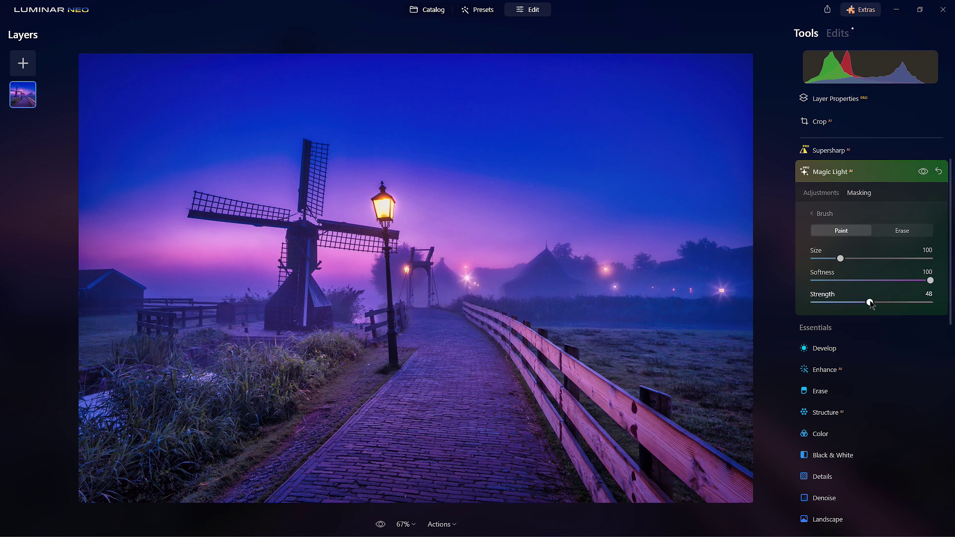
pyautogui.moveTo(450, 250)
pyautogui.mouseDown()
pyautogui.moveTo(467, 267)
pyautogui.moveTo(448, 274)
pyautogui.mouseUp()
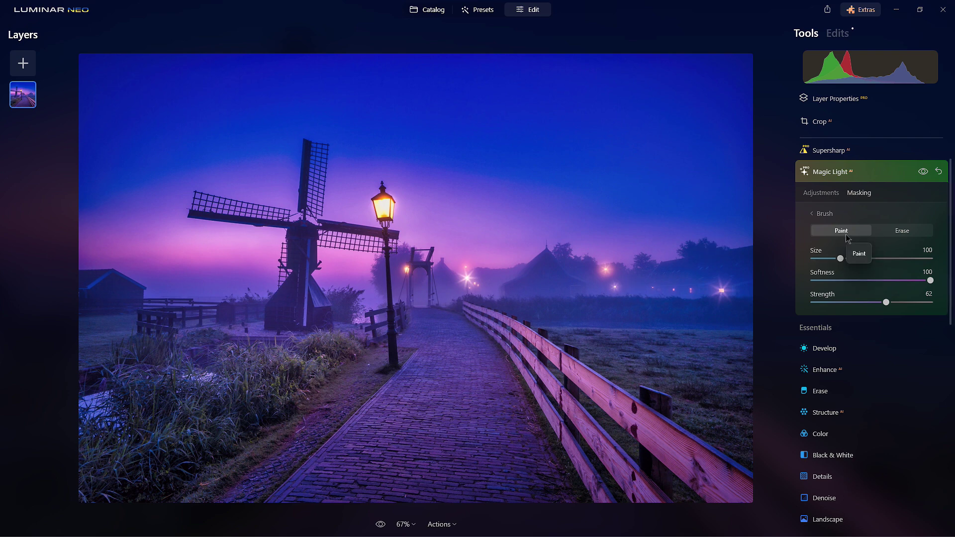
# Step: Invert the Magic Light mask so the near lamp receives the starburst
pyautogui.click(813, 214)
pyautogui.click(840, 282)
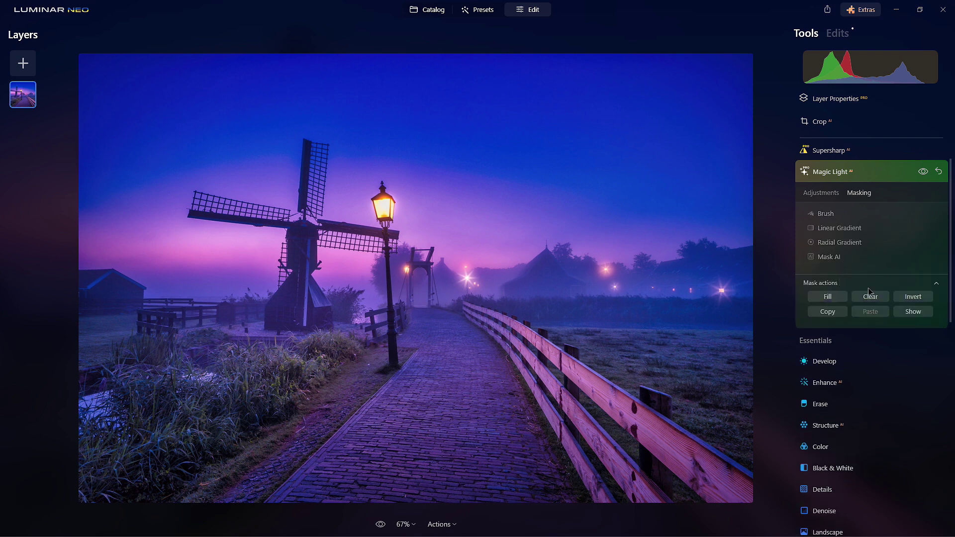
pyautogui.click(919, 297)
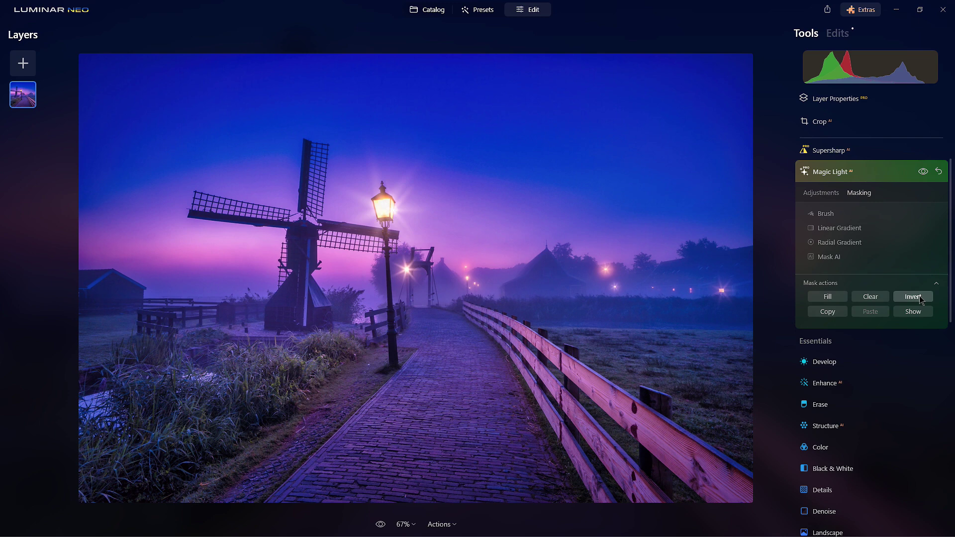
# Step: Erase the Magic Light glow around the top and side of the lamp with the brush
pyautogui.click(826, 215)
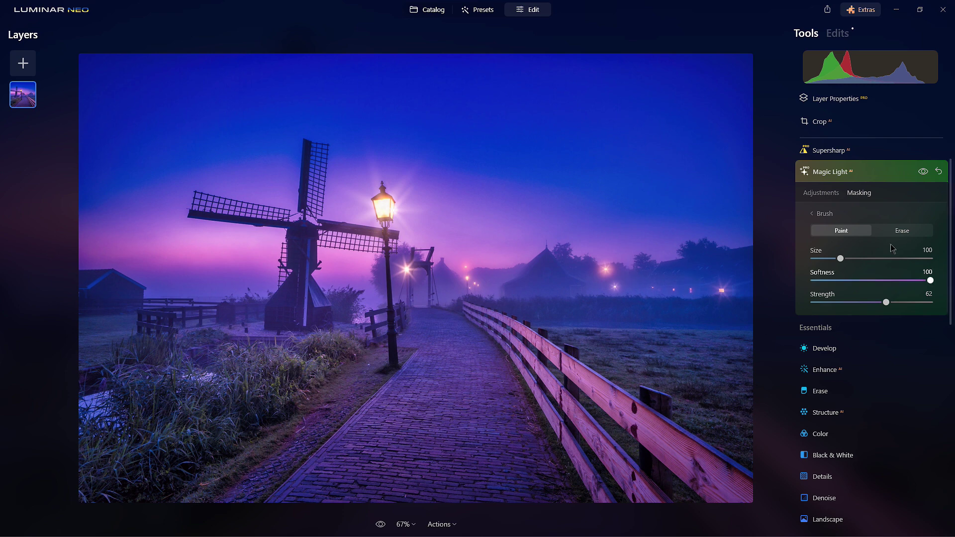
pyautogui.click(903, 232)
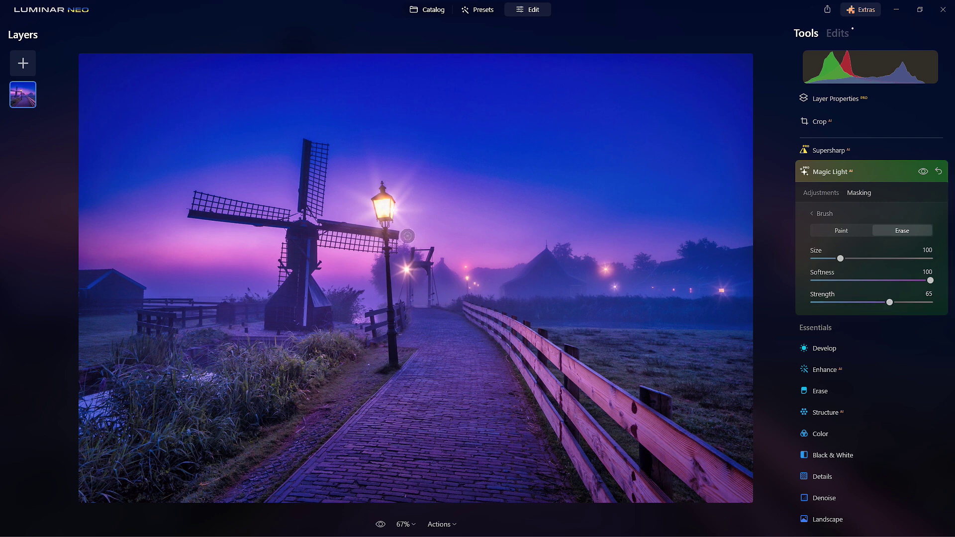
pyautogui.moveTo(407, 236)
pyautogui.mouseDown()
pyautogui.moveTo(379, 252)
pyautogui.moveTo(399, 254)
pyautogui.mouseUp()
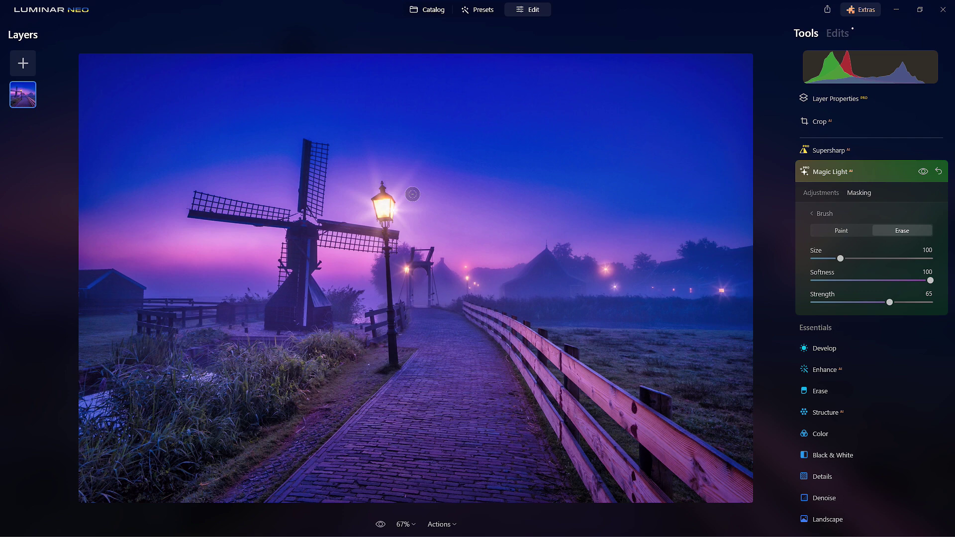
pyautogui.scroll(5, 412, 194)
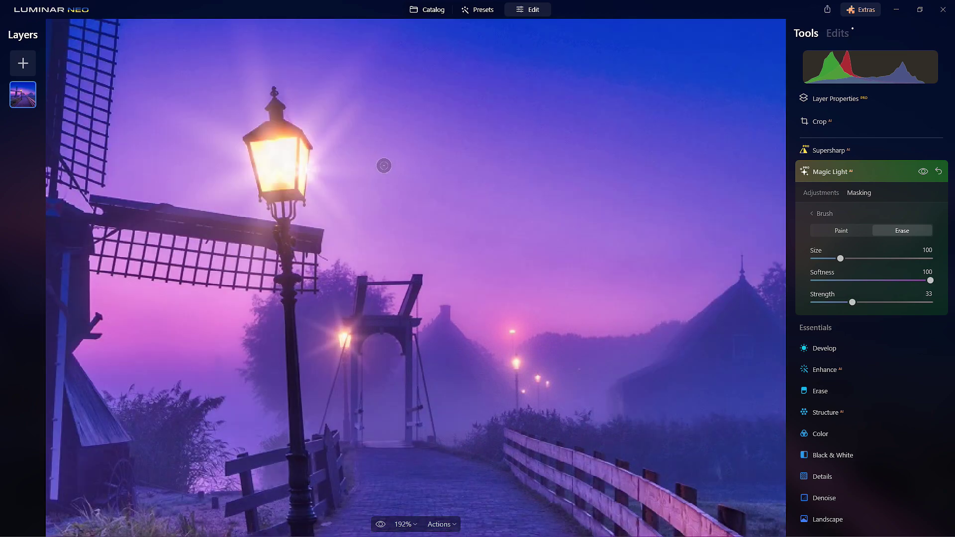
pyautogui.moveTo(297, 167)
pyautogui.mouseDown()
pyautogui.moveTo(330, 216)
pyautogui.moveTo(347, 95)
pyautogui.moveTo(337, 87)
pyautogui.moveTo(297, 139)
pyautogui.moveTo(345, 106)
pyautogui.moveTo(294, 159)
pyautogui.mouseUp()
pyautogui.click(340, 97)
pyautogui.click(345, 114)
pyautogui.moveTo(350, 143)
pyautogui.mouseDown()
pyautogui.moveTo(366, 149)
pyautogui.moveTo(334, 55)
pyautogui.moveTo(422, 188)
pyautogui.mouseUp()
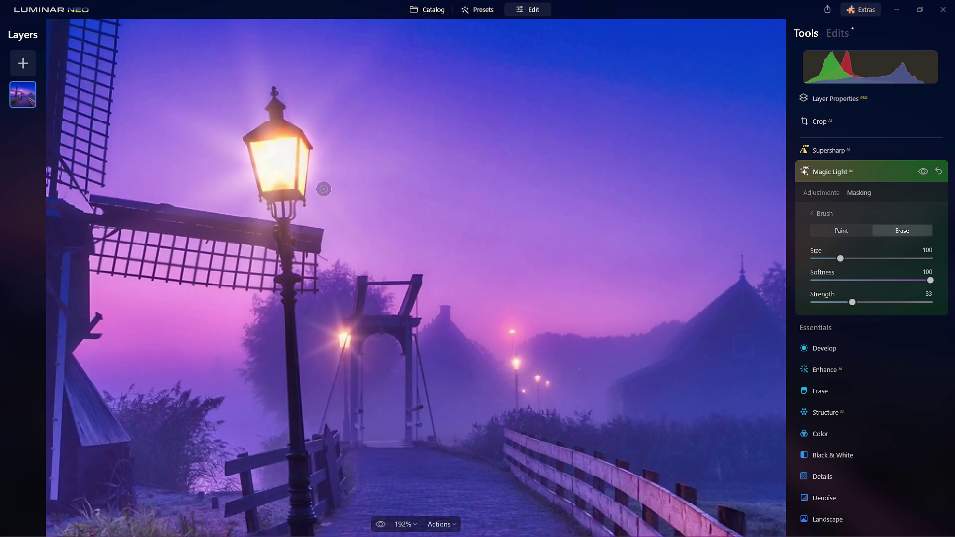
pyautogui.moveTo(327, 187)
pyautogui.mouseDown()
pyautogui.moveTo(327, 214)
pyautogui.moveTo(420, 212)
pyautogui.mouseUp()
pyautogui.hotkey('ctrl', '0')
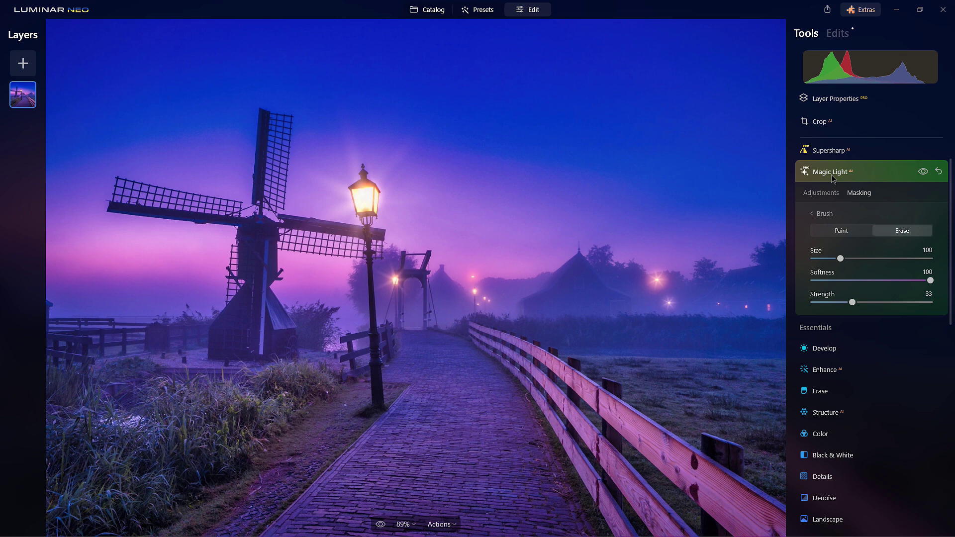
# Step: Toggle Magic Light off and on to compare, then collapse its controls
pyautogui.click(923, 172)
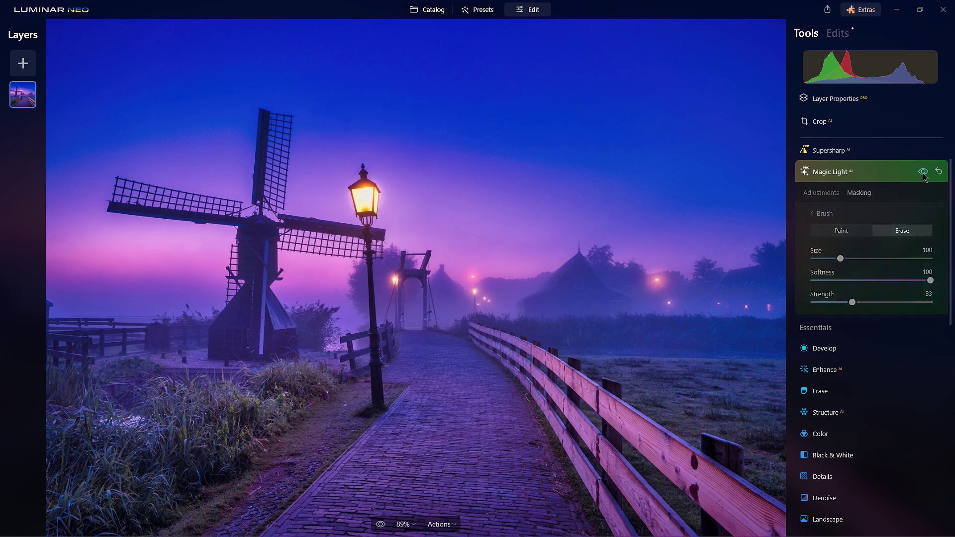
pyautogui.click(923, 174)
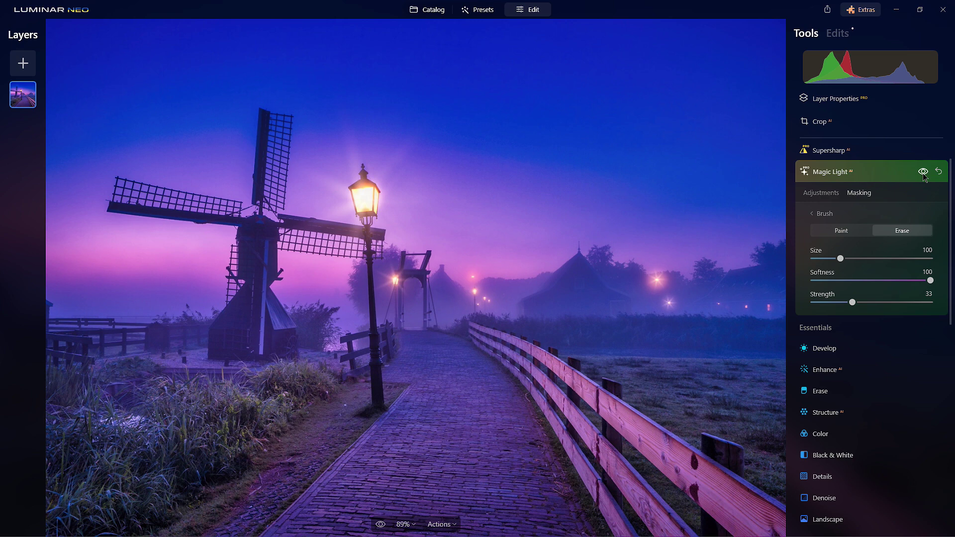
pyautogui.click(870, 173)
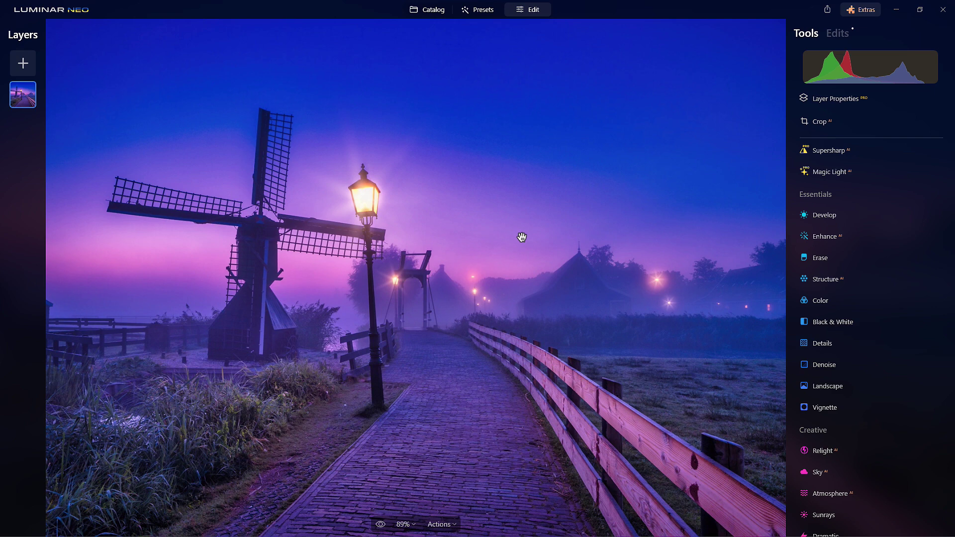
# Step: Collapse Magic Light in the Edits list and return to the full tools list
pyautogui.click(840, 36)
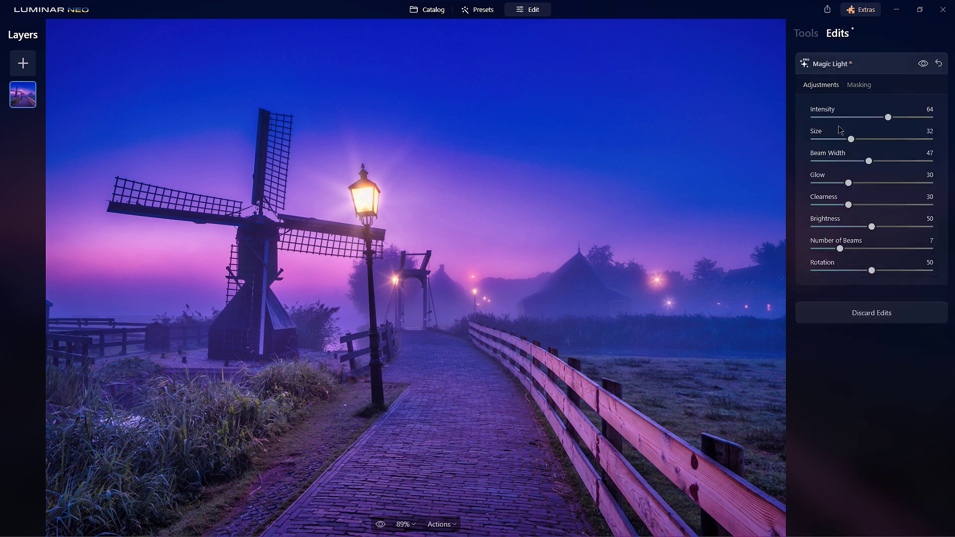
pyautogui.click(866, 66)
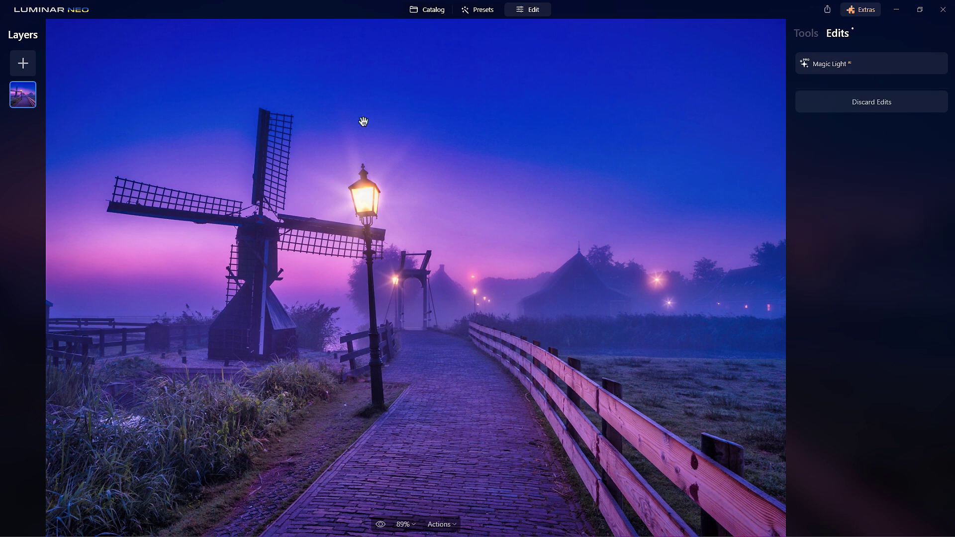
pyautogui.click(805, 35)
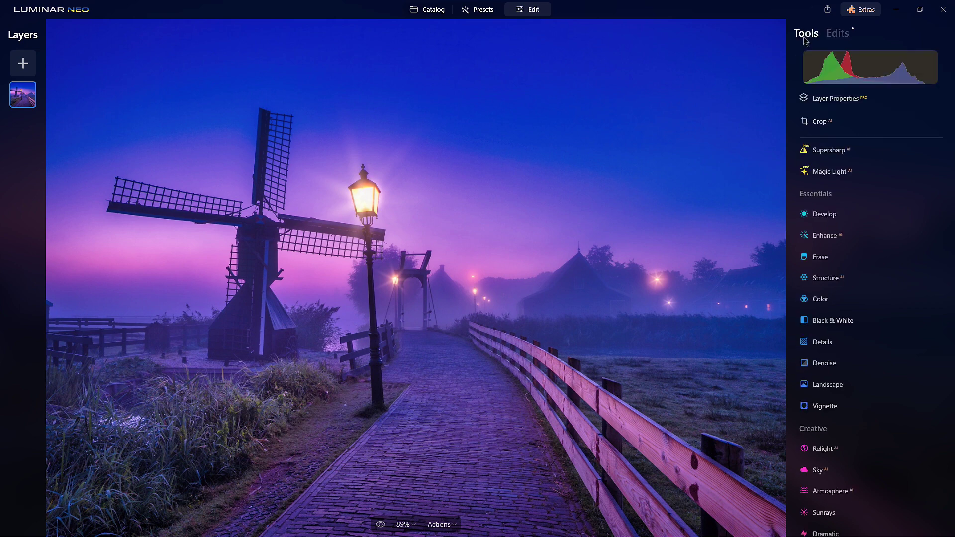
# Step: In Enhance AI, set Accent AI to 53 and Sky Enhancer AI to 36
pyautogui.click(826, 238)
pyautogui.moveTo(812, 289); pyautogui.dragTo(878, 299)
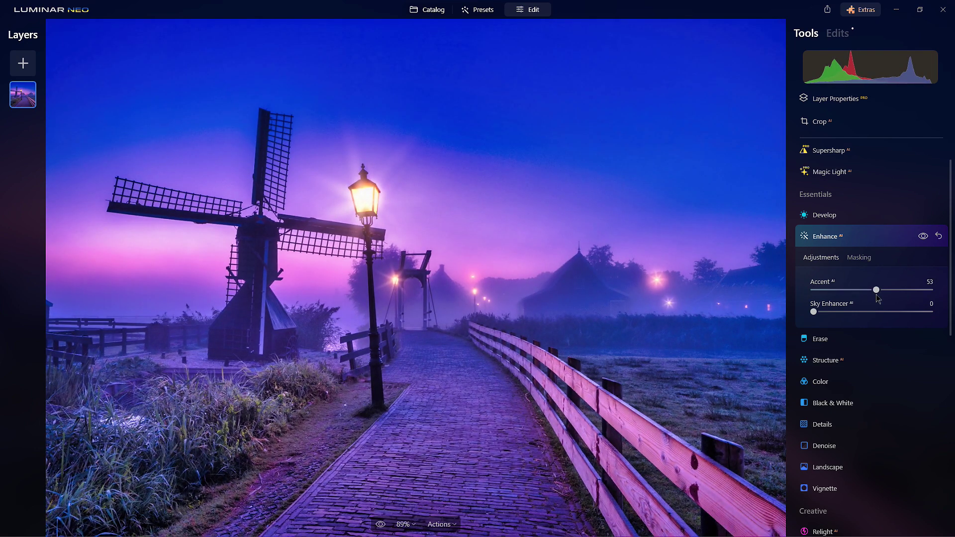
pyautogui.click(877, 298)
pyautogui.moveTo(814, 312); pyautogui.dragTo(860, 317)
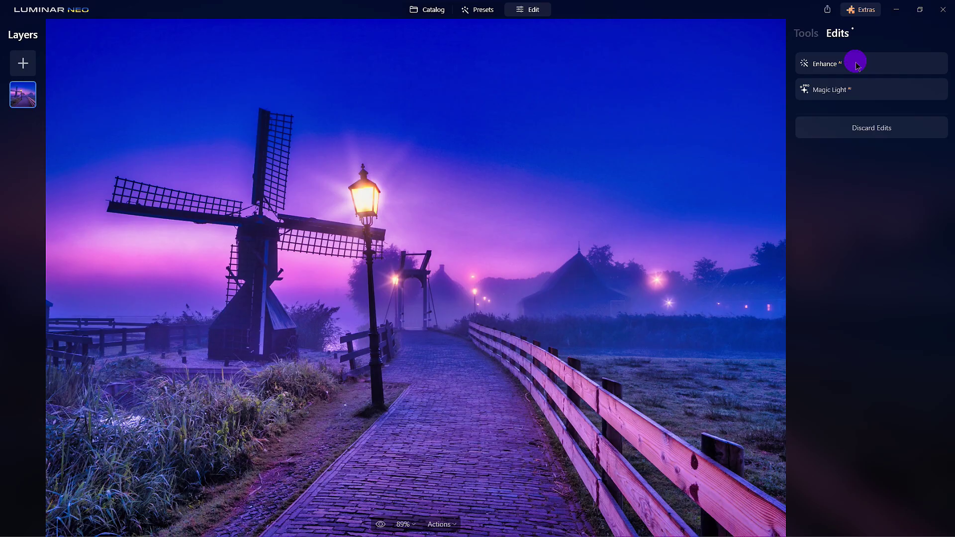
# Step: Expand the Enhance edit's settings in the Edits list
pyautogui.click(864, 65)
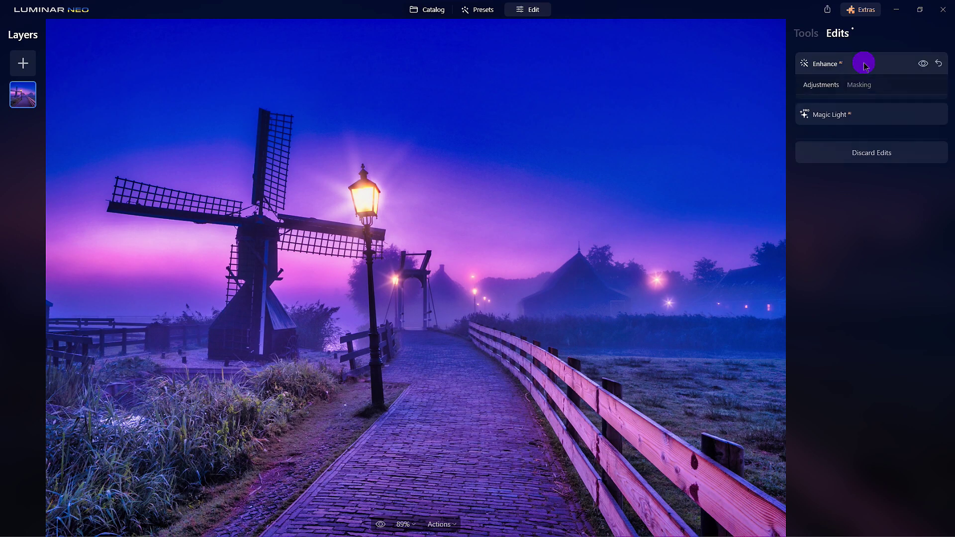